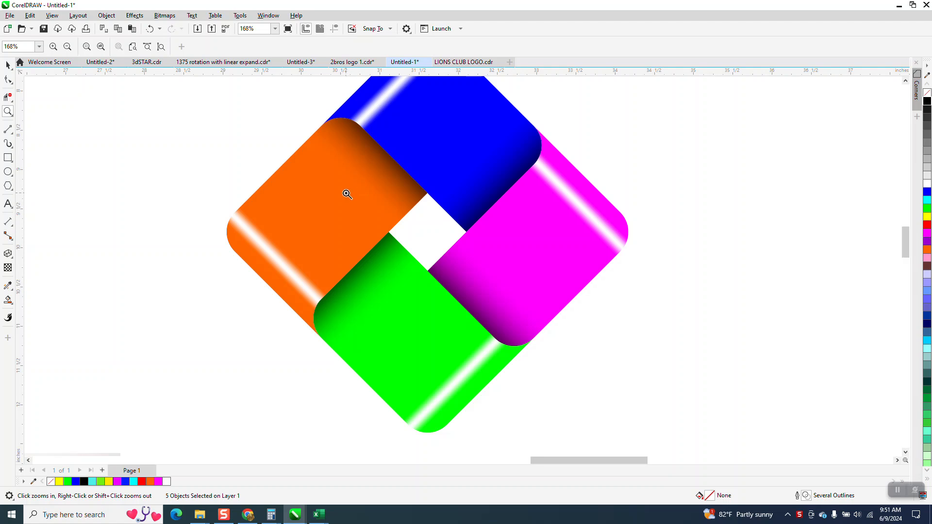
# Step: Move the small reference bitmap above the finished four-colour logo
pyautogui.scroll(-4, 527, 195)
pyautogui.scroll(-1, 406, 237)
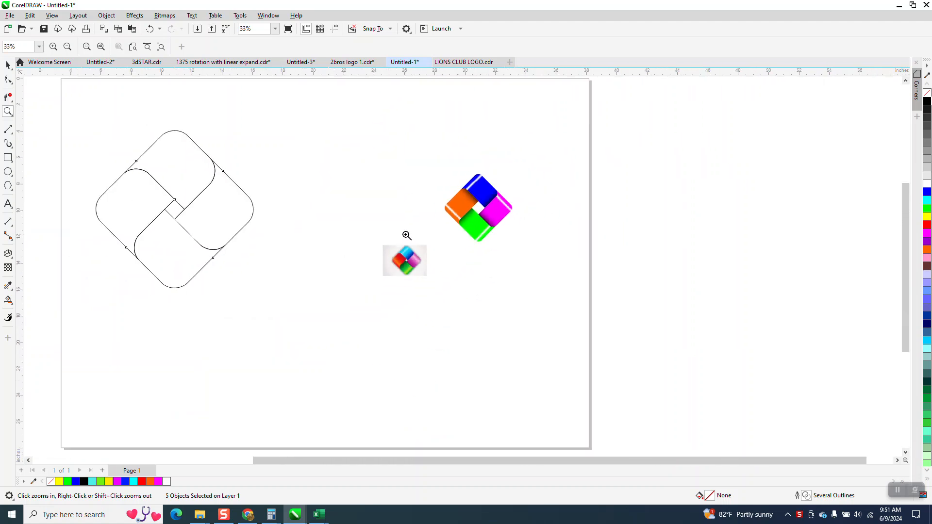
pyautogui.click(7, 65)
pyautogui.moveTo(406, 263); pyautogui.dragTo(485, 140)
# Step: Draw a small square about 1.3 inches wide, centred on the page and rotated 45 degrees
pyautogui.click(7, 157)
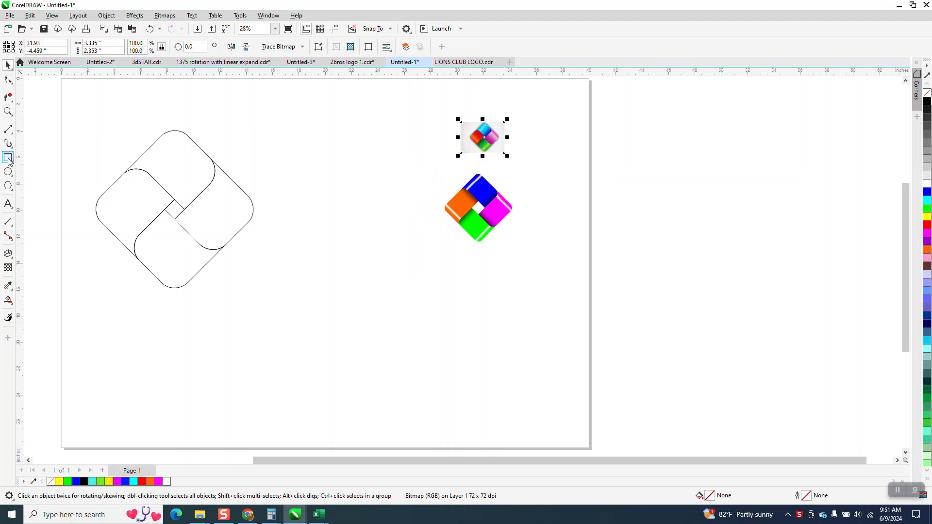
pyautogui.moveTo(362, 226); pyautogui.dragTo(341, 245)
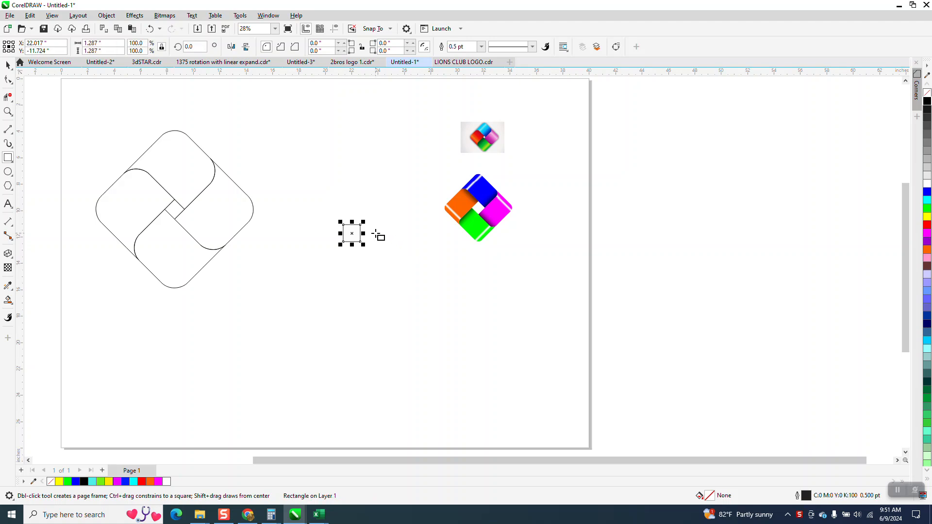
pyautogui.press('p')
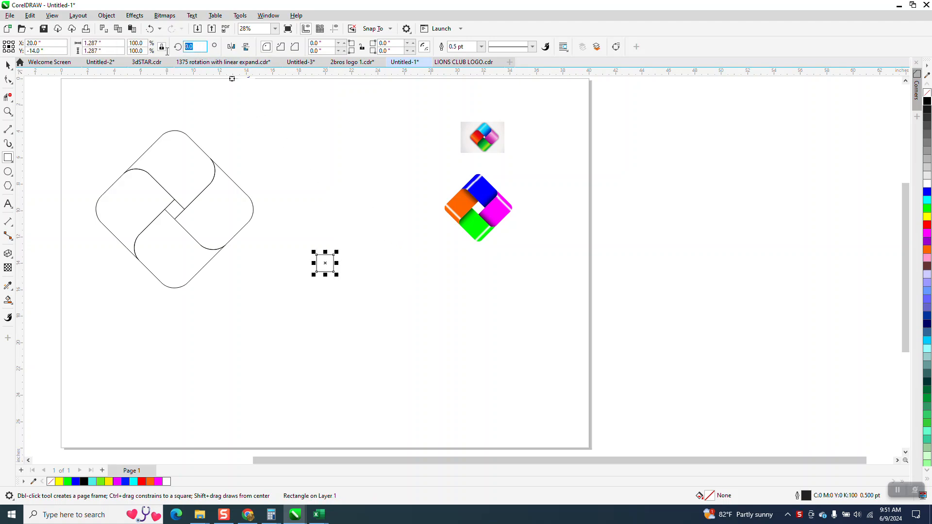
pyautogui.write('45')
pyautogui.press('Return')
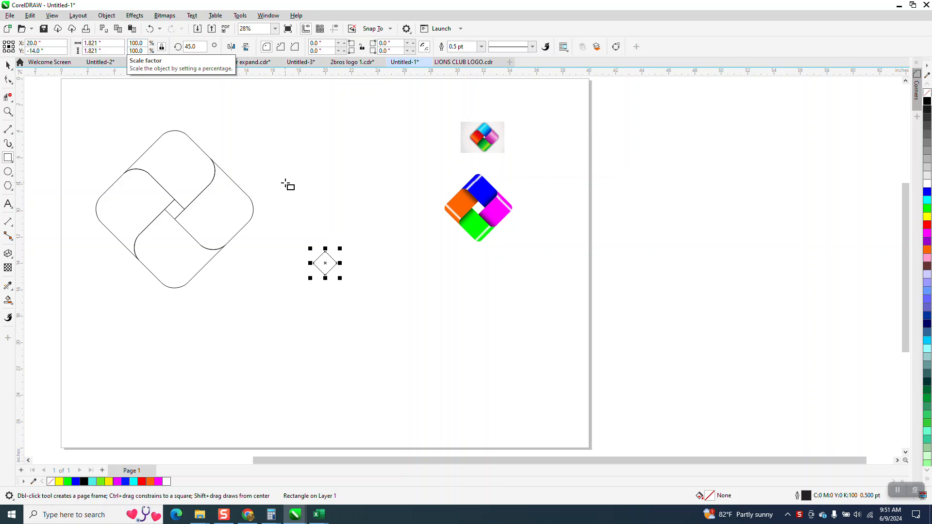
# Step: Draw a second square about 6.1 inches wide between the line-art logo and the coloured logo
pyautogui.click(8, 112)
pyautogui.moveTo(90, 121); pyautogui.dragTo(427, 354)
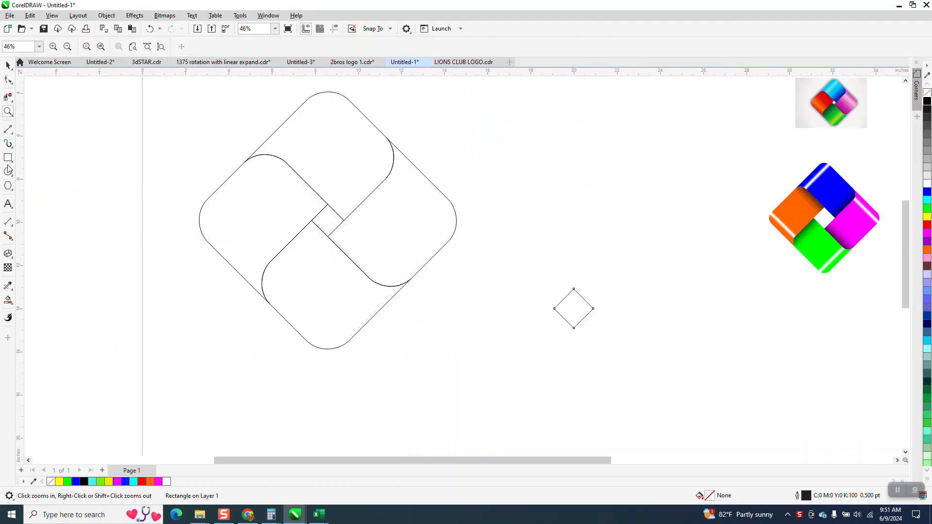
pyautogui.click(13, 166)
pyautogui.click(34, 157)
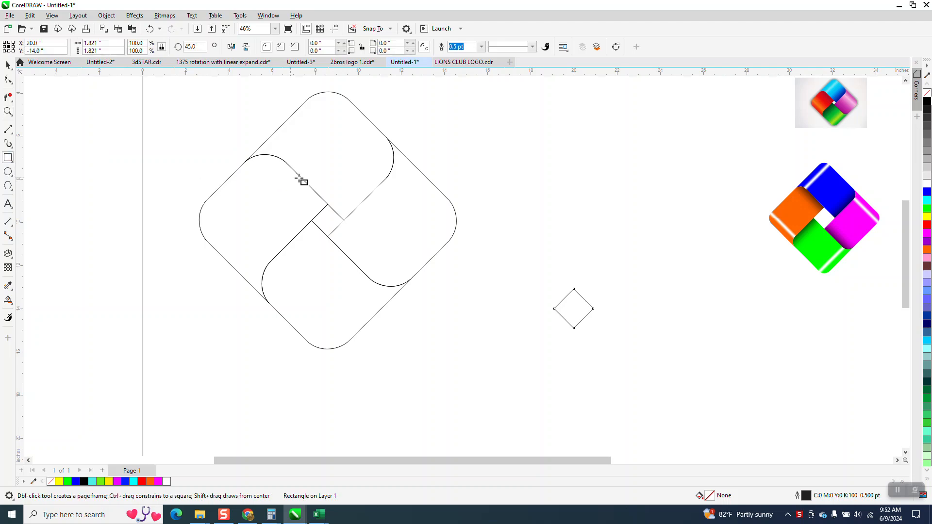
pyautogui.moveTo(583, 127)
pyautogui.mouseDown()
pyautogui.moveTo(450, 258)
pyautogui.moveTo(462, 257)
pyautogui.mouseUp()
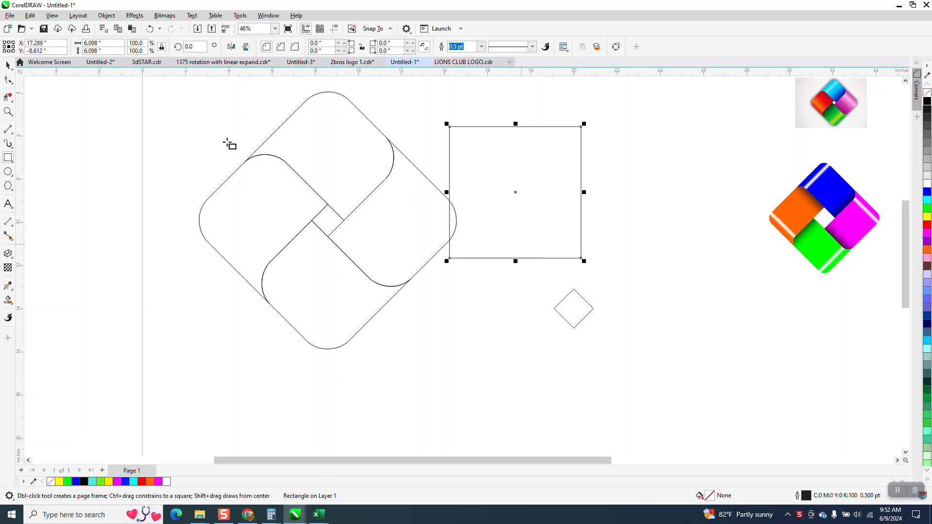
# Step: Rotate the large square 45 degrees and snap its lowest corner to the small diamond's right corner
pyautogui.click(195, 46)
pyautogui.write('4')
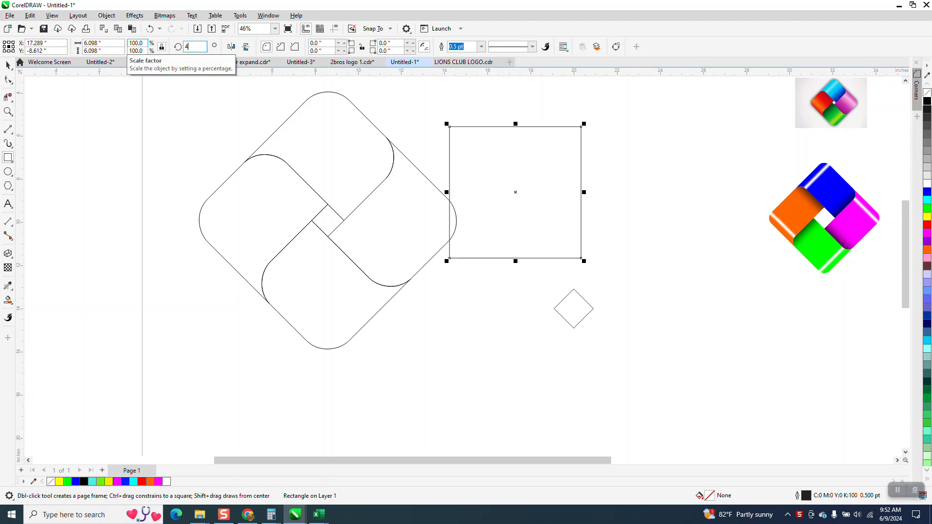
pyautogui.write('5')
pyautogui.press('Return')
pyautogui.click(8, 64)
pyautogui.moveTo(516, 286); pyautogui.dragTo(600, 313)
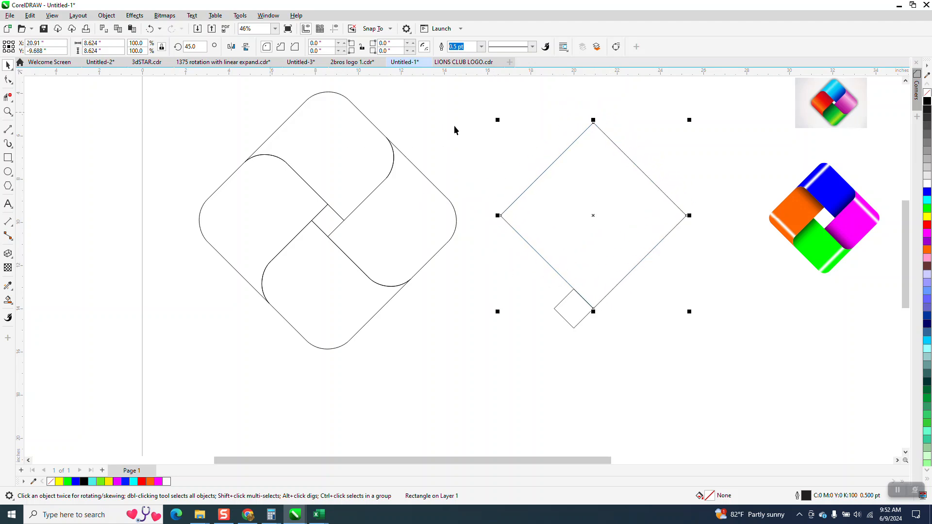
# Step: Move the whole line-art logo away from the new diamonds, across the page's left edge
pyautogui.scroll(-1, 496, 118)
pyautogui.moveTo(492, 85); pyautogui.dragTo(428, 273)
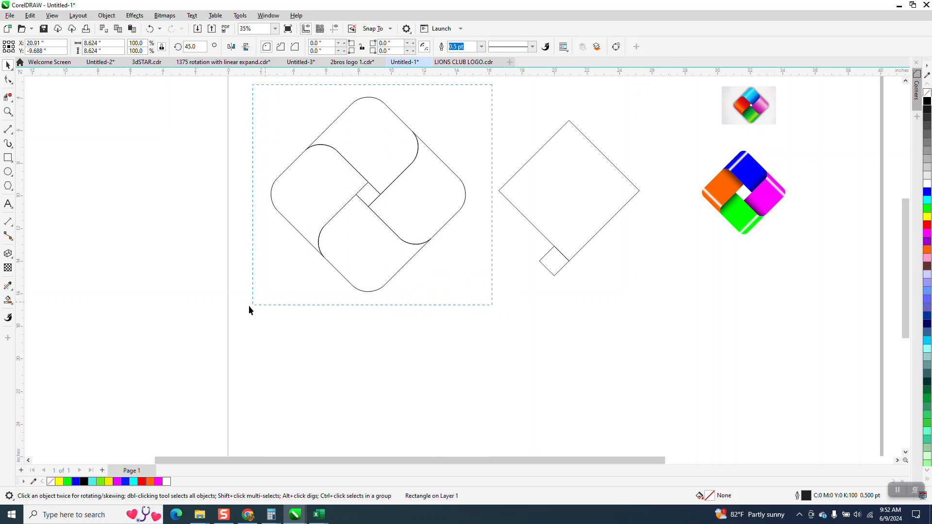
pyautogui.moveTo(369, 195); pyautogui.dragTo(170, 180)
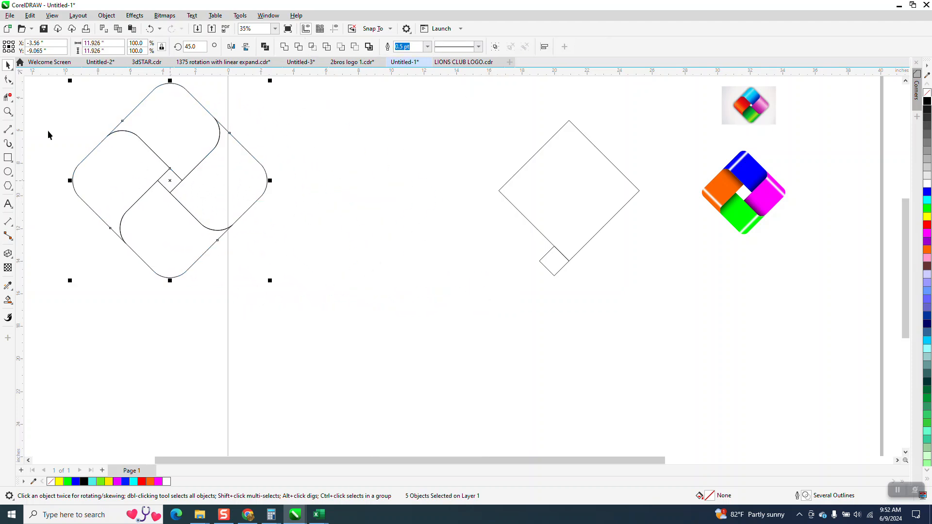
# Step: Move the large diamond's rotation centre to the small diamond's centre and apply a copy at a 135-degree angle
pyautogui.click(8, 112)
pyautogui.moveTo(485, 120); pyautogui.dragTo(718, 347)
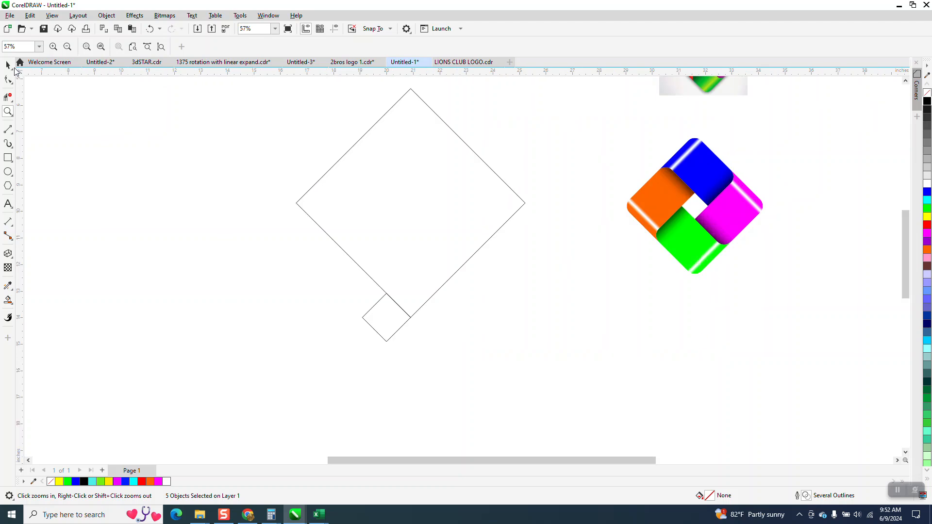
pyautogui.click(378, 204)
pyautogui.scroll(-2, 377, 200)
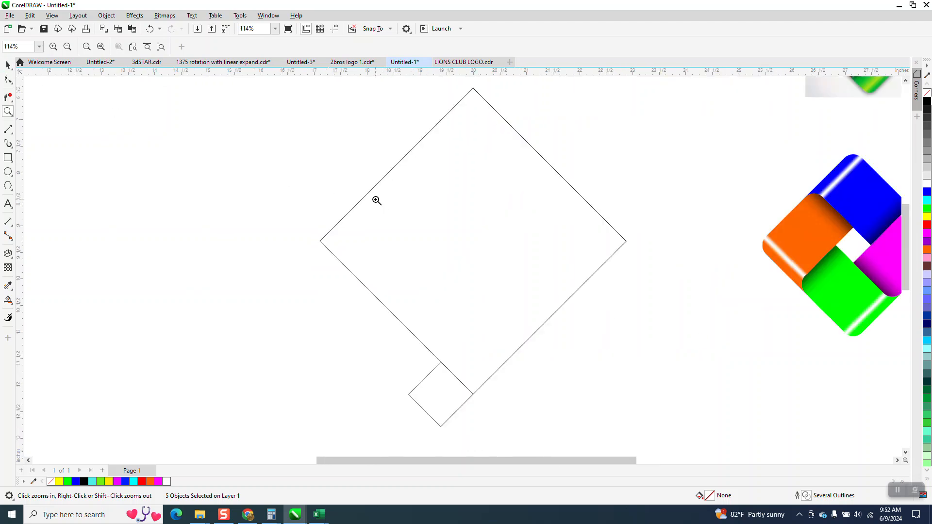
pyautogui.click(8, 65)
pyautogui.click(426, 194)
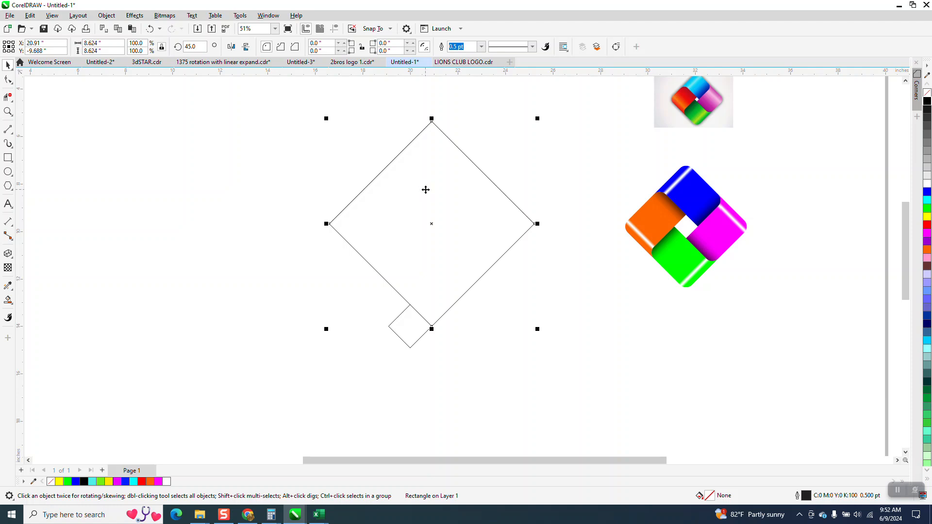
pyautogui.click(412, 274)
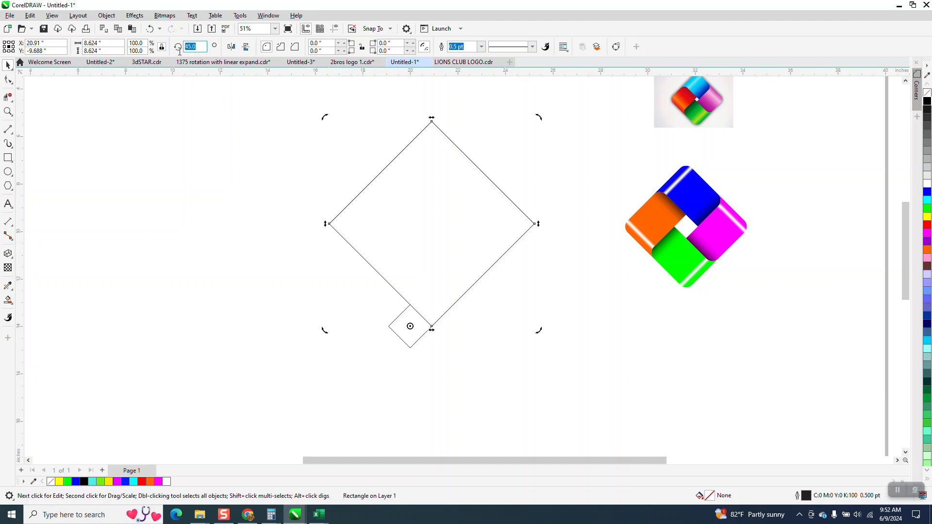
pyautogui.write('13')
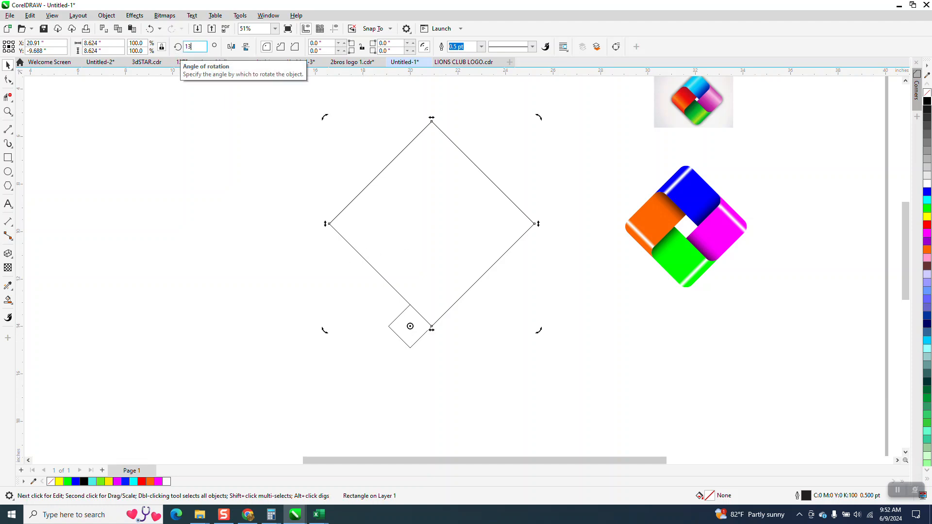
pyautogui.write('5')
pyautogui.press('Return')
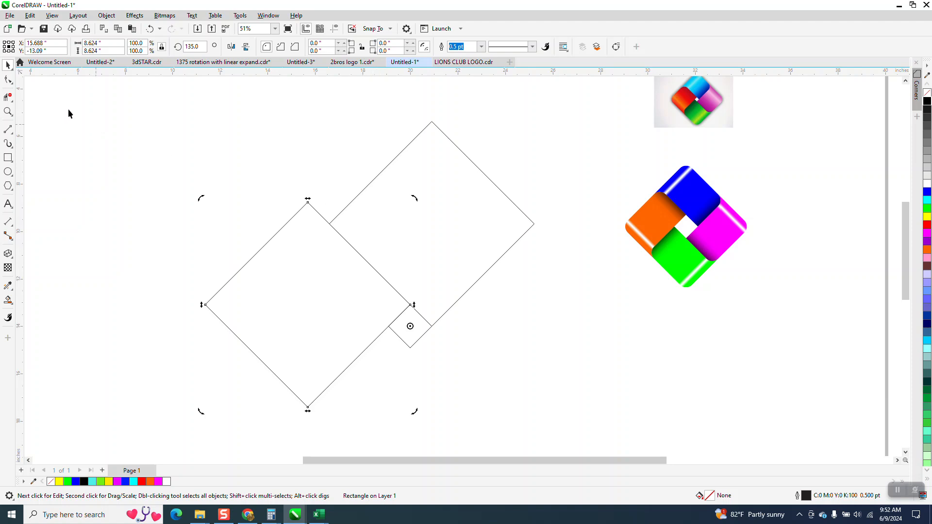
# Step: Convert the original large diamond to curves and extend its upper-left side to the rotated copy's top corner
pyautogui.click(378, 177)
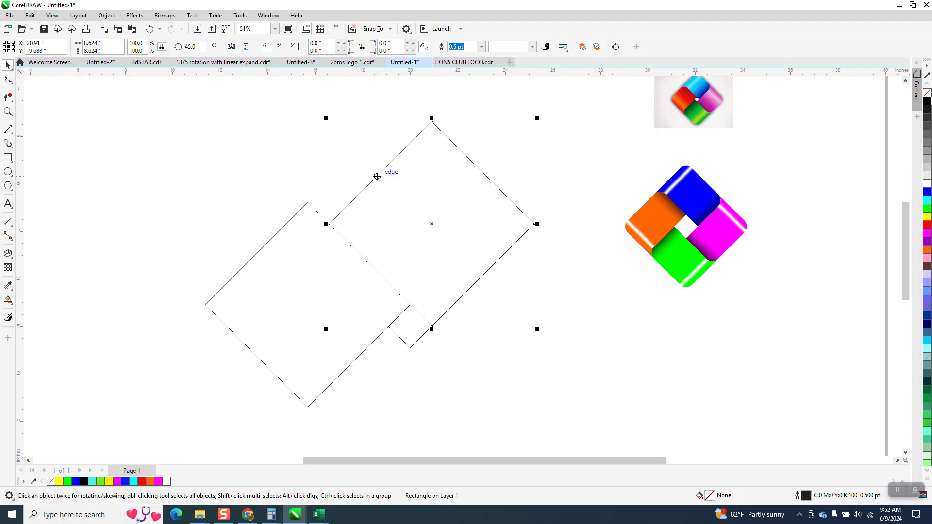
pyautogui.click(107, 16)
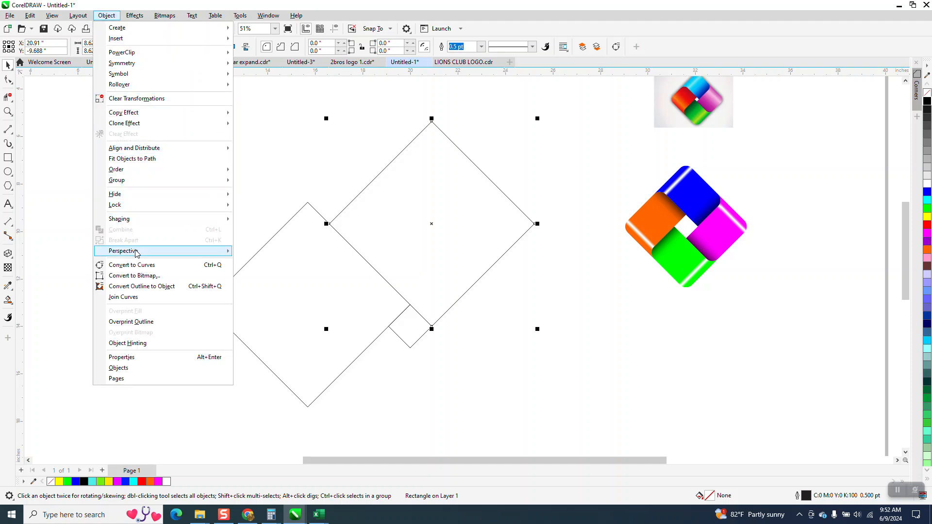
pyautogui.press('Escape')
pyautogui.hotkey('ctrl', 'q')
pyautogui.click(8, 79)
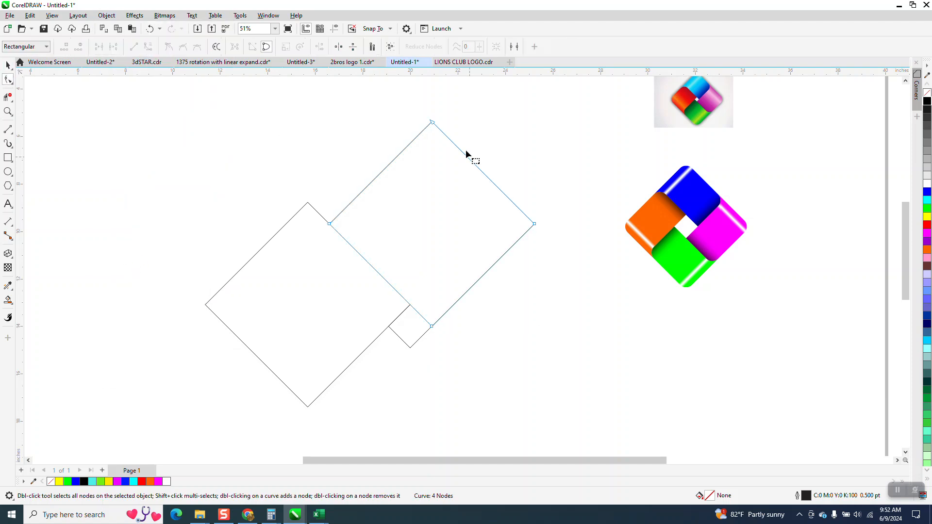
pyautogui.moveTo(400, 156); pyautogui.dragTo(289, 254)
pyautogui.moveTo(329, 224); pyautogui.dragTo(308, 203)
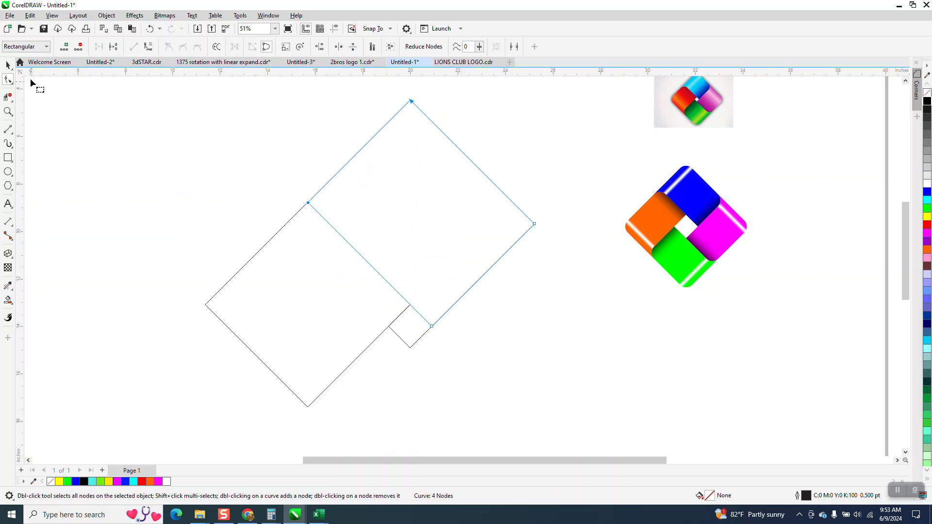
# Step: Delete the rotated copy and select the extended rectangle
pyautogui.click(7, 64)
pyautogui.click(351, 289)
pyautogui.press('Delete')
pyautogui.click(446, 256)
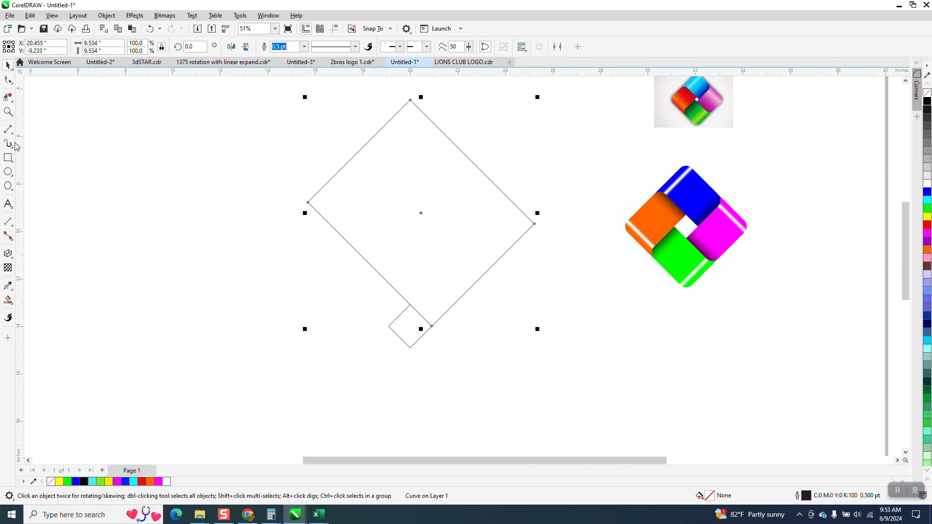
# Step: Draw a 3-point curve about 2.3 inches wide as a rounding arc across the extended rectangle's top corner
pyautogui.click(8, 129)
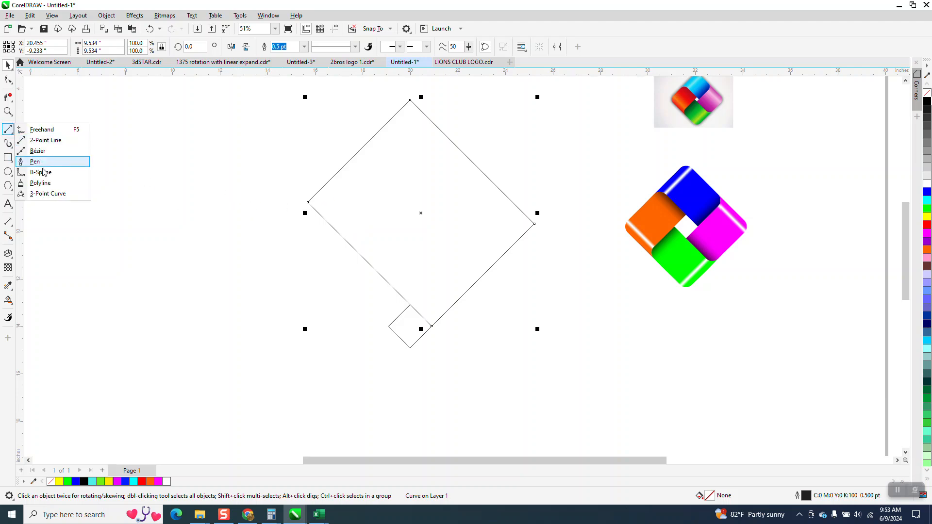
pyautogui.click(48, 194)
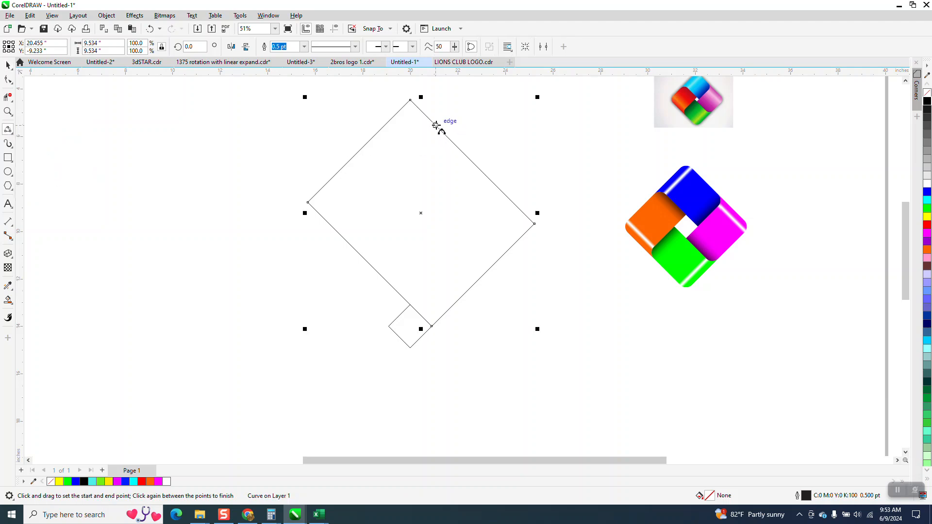
pyautogui.moveTo(437, 125)
pyautogui.mouseDown()
pyautogui.moveTo(415, 125)
pyautogui.moveTo(430, 125)
pyautogui.mouseUp()
pyautogui.click(431, 125)
pyautogui.press('Delete')
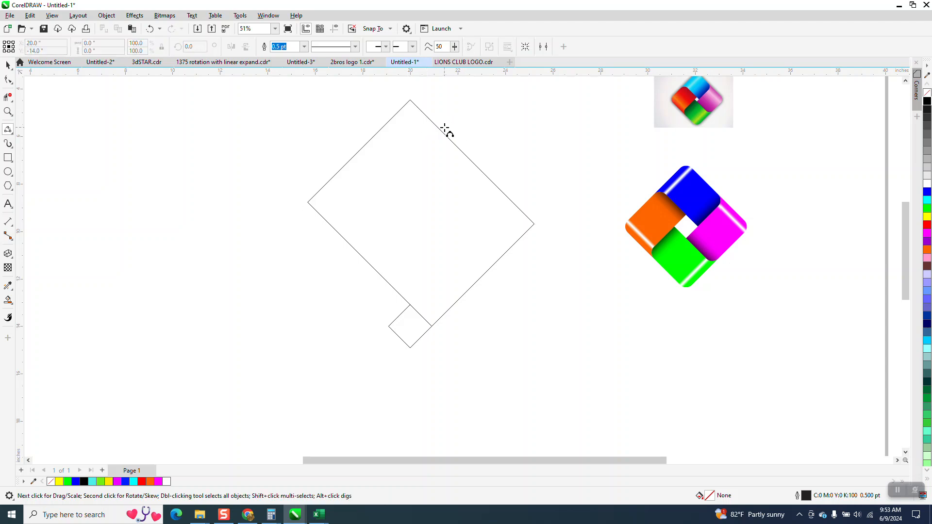
pyautogui.moveTo(438, 127); pyautogui.dragTo(383, 129)
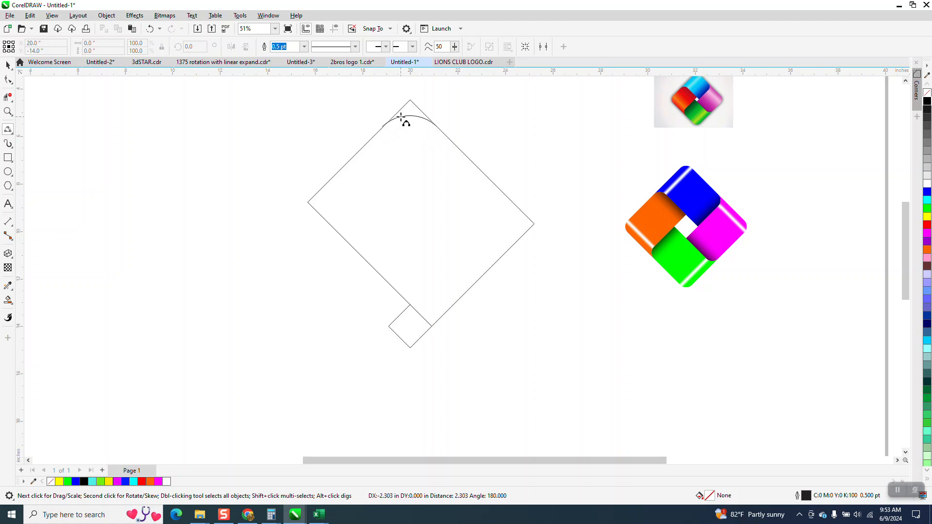
pyautogui.click(403, 116)
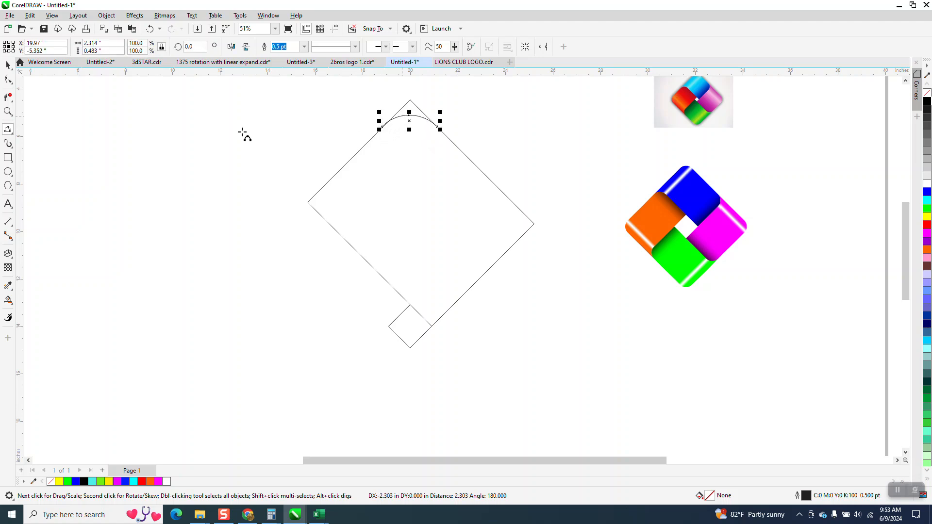
# Step: Snap the arc's left end node onto the rectangle's upper-left edge
pyautogui.click(8, 111)
pyautogui.moveTo(377, 122); pyautogui.dragTo(489, 158)
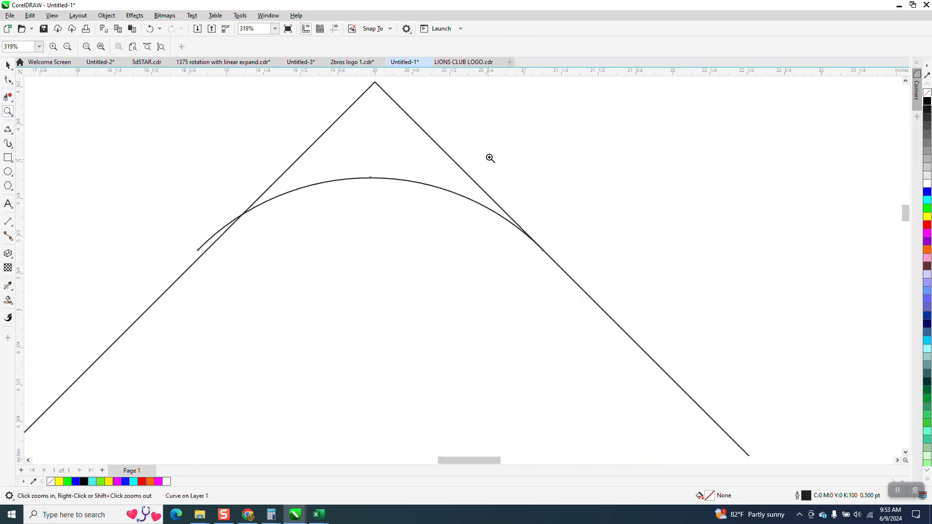
pyautogui.click(8, 80)
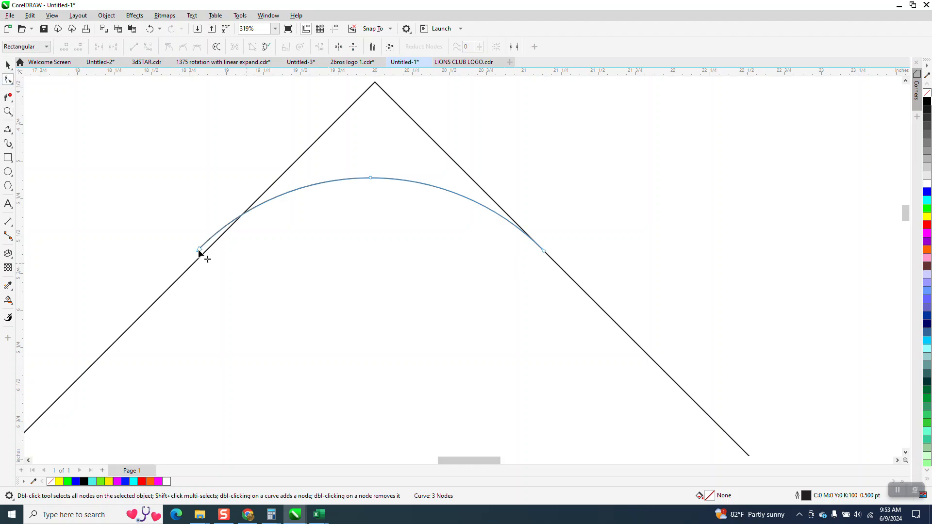
pyautogui.click(200, 252)
pyautogui.scroll(-4, 238, 208)
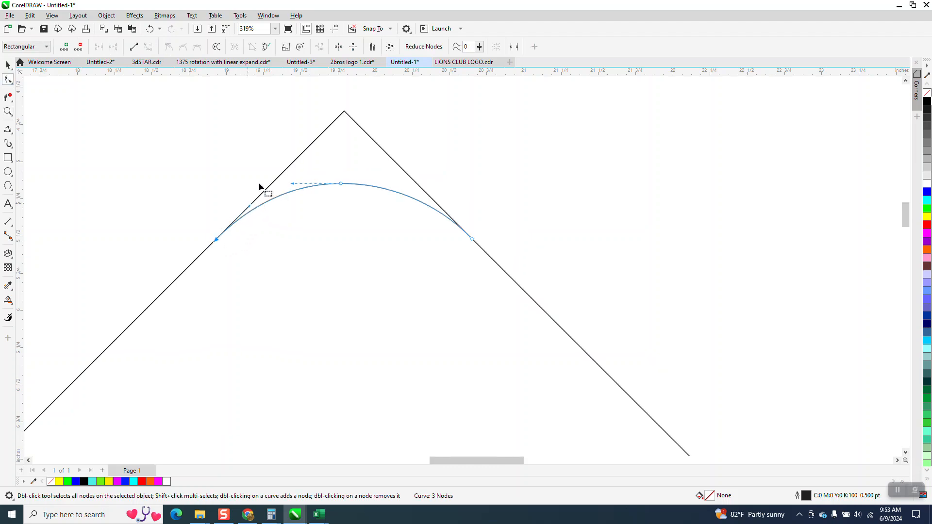
# Step: Remove the pointed corner segments above the arc with Virtual Segment Delete
pyautogui.click(8, 97)
pyautogui.moveTo(280, 135); pyautogui.dragTo(347, 142)
pyautogui.scroll(-8, 347, 141)
pyautogui.press('space')
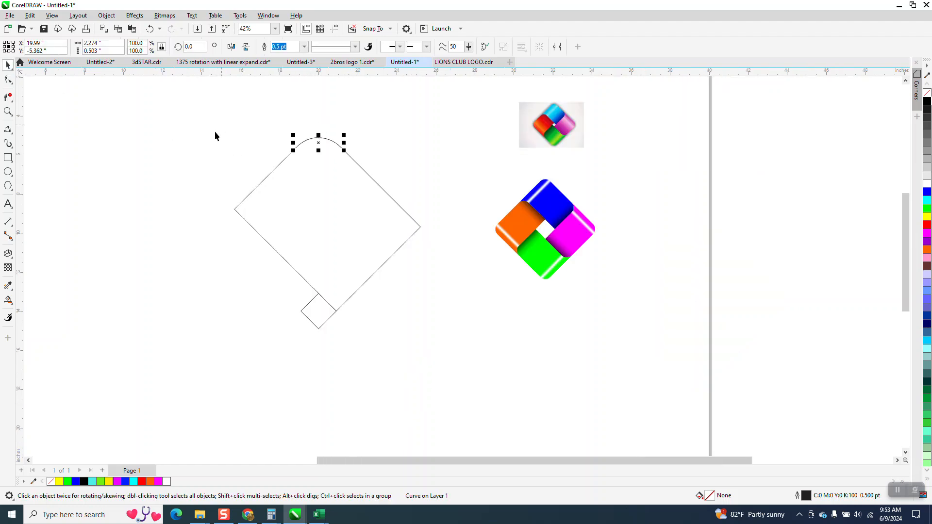
pyautogui.click(337, 168)
pyautogui.scroll(-1, 336, 138)
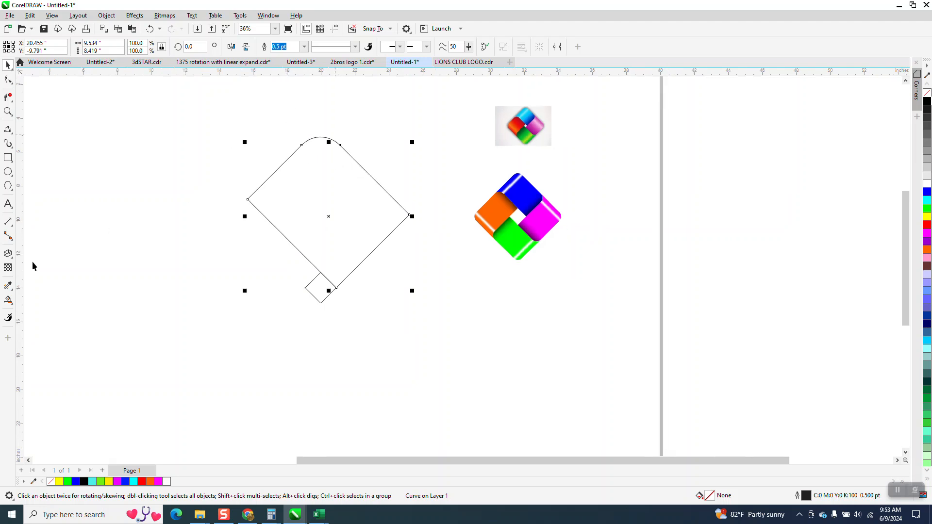
# Step: Set the nudge distance to 5 inches and fill the rounded rectangle with magenta using Smart Fill
pyautogui.click(177, 162)
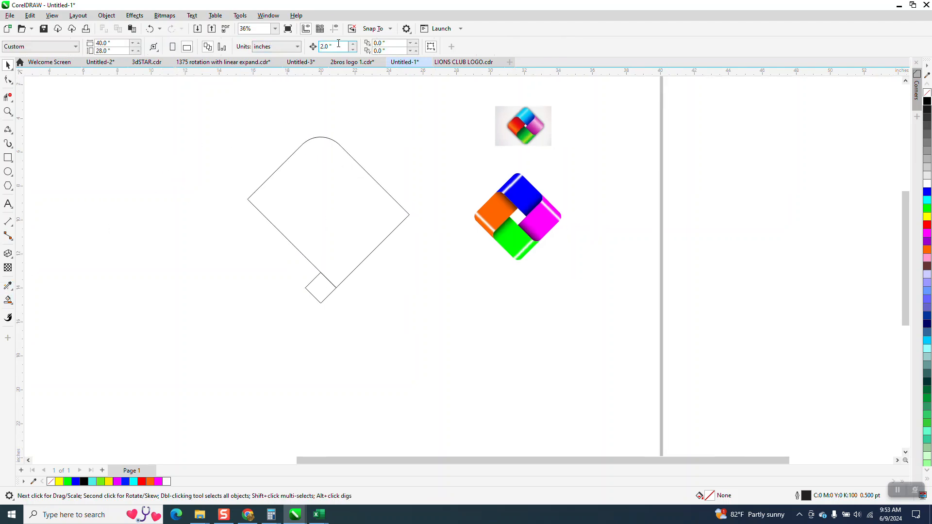
pyautogui.write('5')
pyautogui.click(8, 300)
pyautogui.click(343, 247)
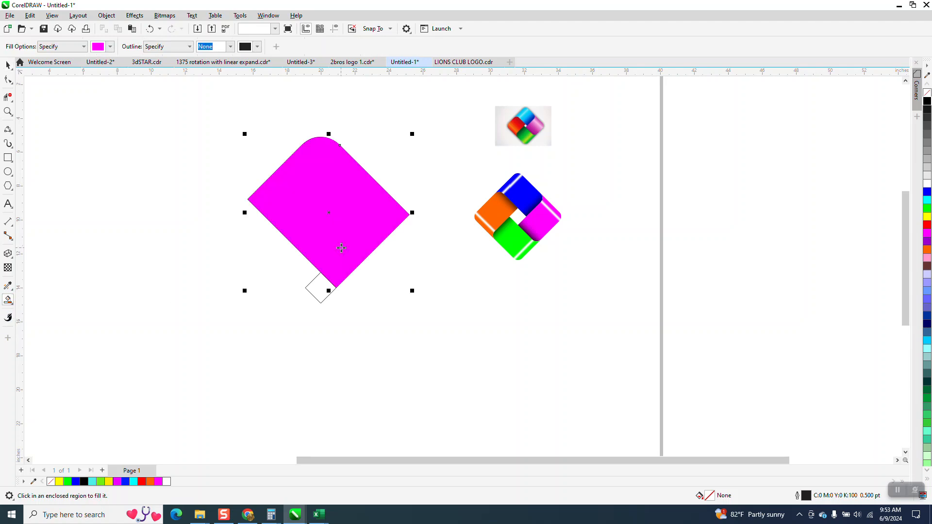
# Step: Move the magenta shape 10 inches left and delete the leftover construction outlines
pyautogui.press('Left')
pyautogui.press('Left')
pyautogui.click(7, 64)
pyautogui.click(317, 139)
pyautogui.press('Delete')
pyautogui.click(359, 176)
pyautogui.press('Delete')
# Step: Move the magenta shape 10 inches right against the small square and give it no fill with a black outline
pyautogui.click(216, 207)
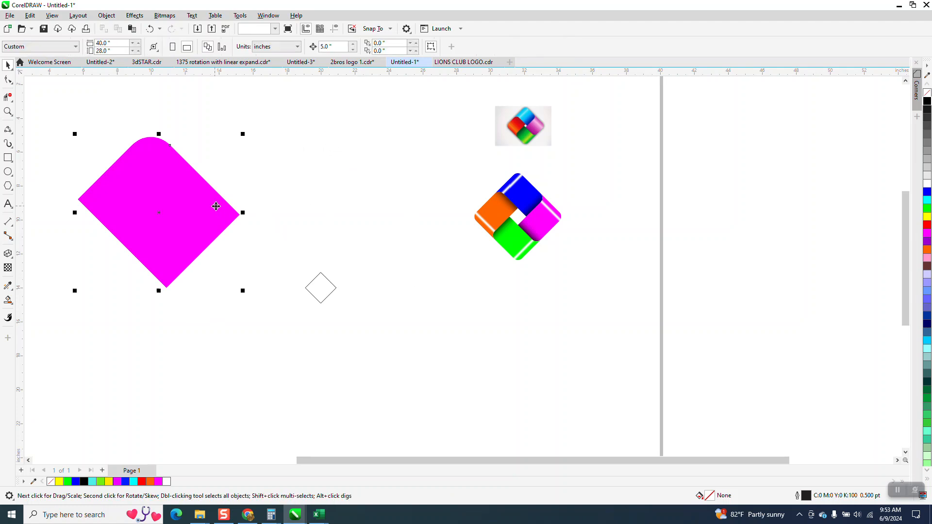
pyautogui.press('Right')
pyautogui.press('Right')
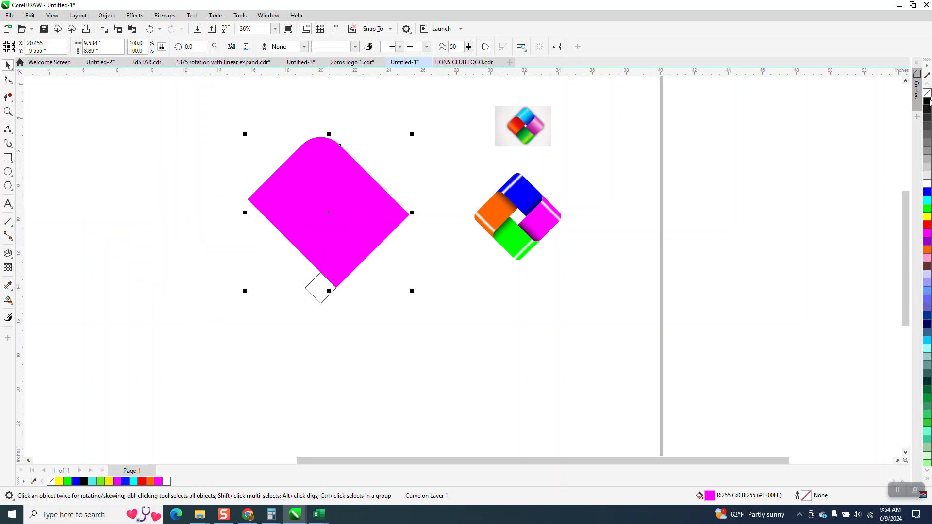
pyautogui.click(927, 93)
pyautogui.rightClick(927, 100)
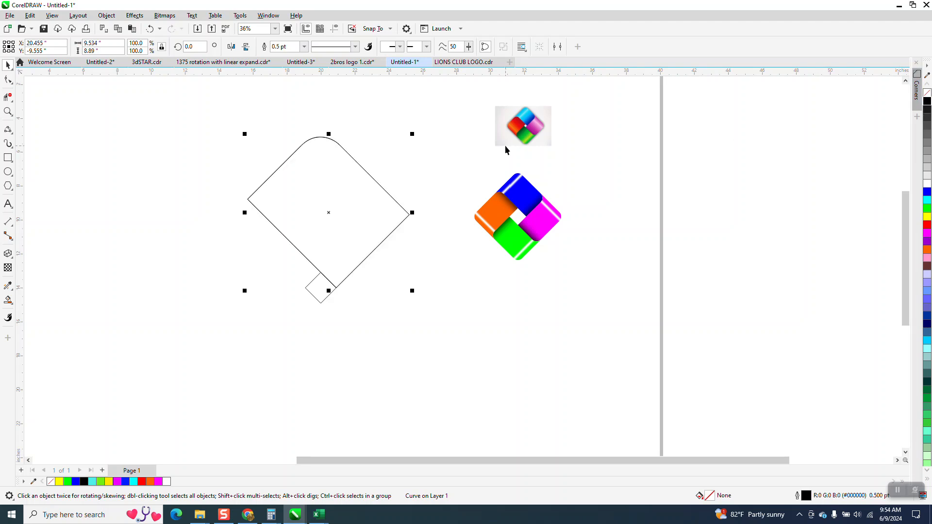
# Step: Create a copy of the rounded rectangle rotated 90 degrees about the small square's centre and move it clear to the left
pyautogui.click(340, 217)
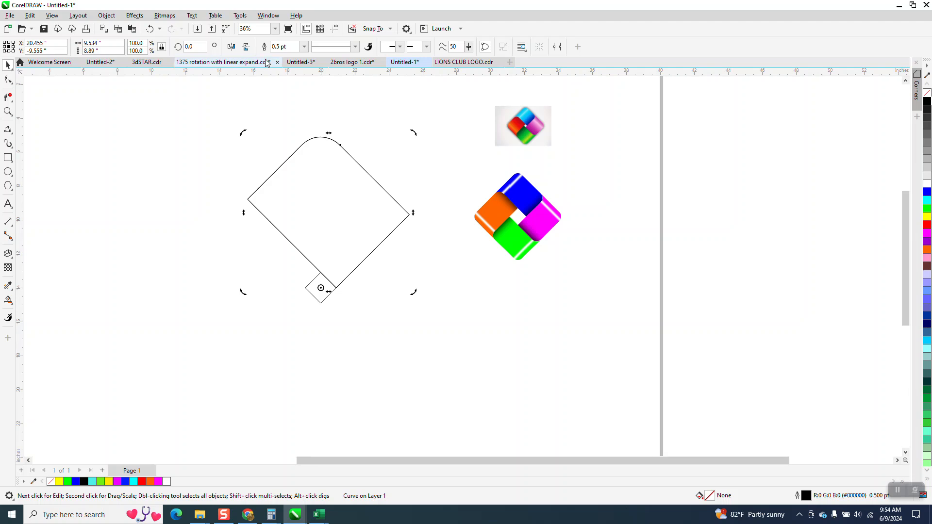
pyautogui.write('90')
pyautogui.press('Return')
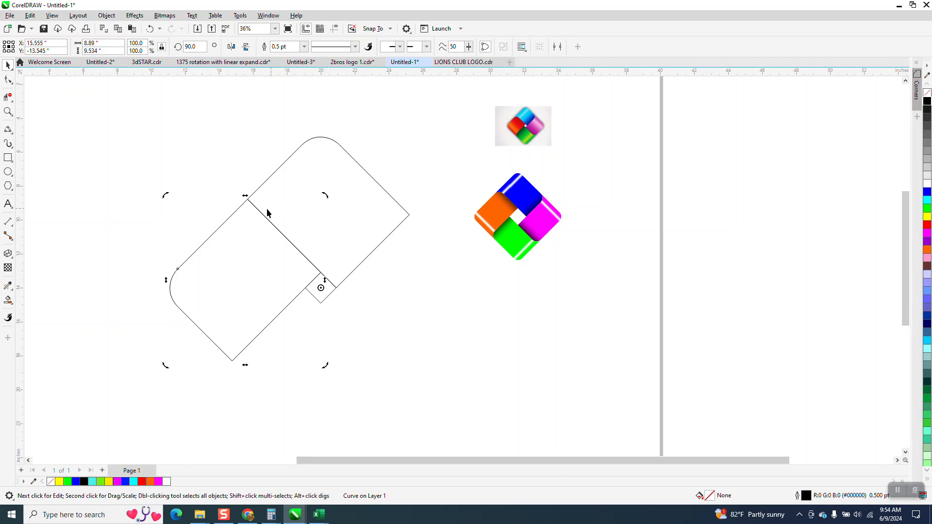
pyautogui.click(275, 282)
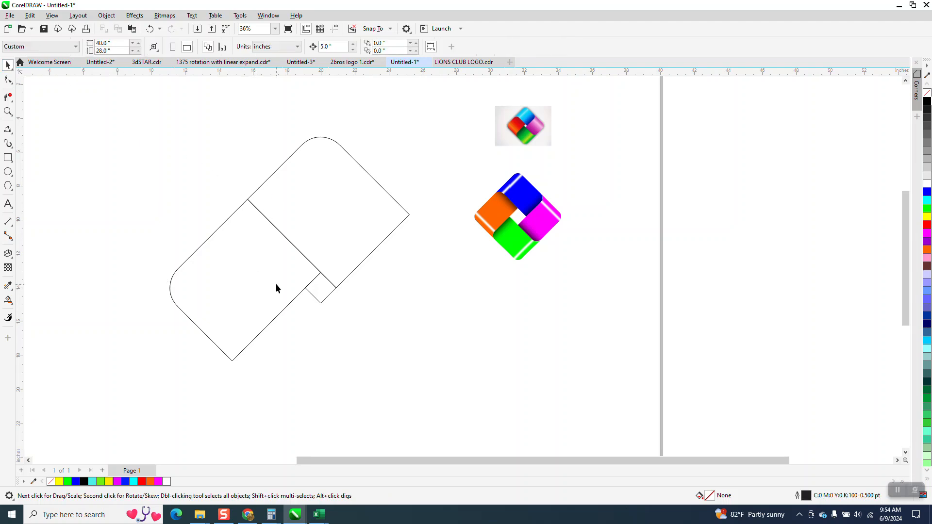
pyautogui.moveTo(276, 276); pyautogui.dragTo(195, 256)
# Step: Reset the copy's rotation to 0, rotate it to 45 degrees, and move it clear of the original rounded rectangle
pyautogui.click(185, 47)
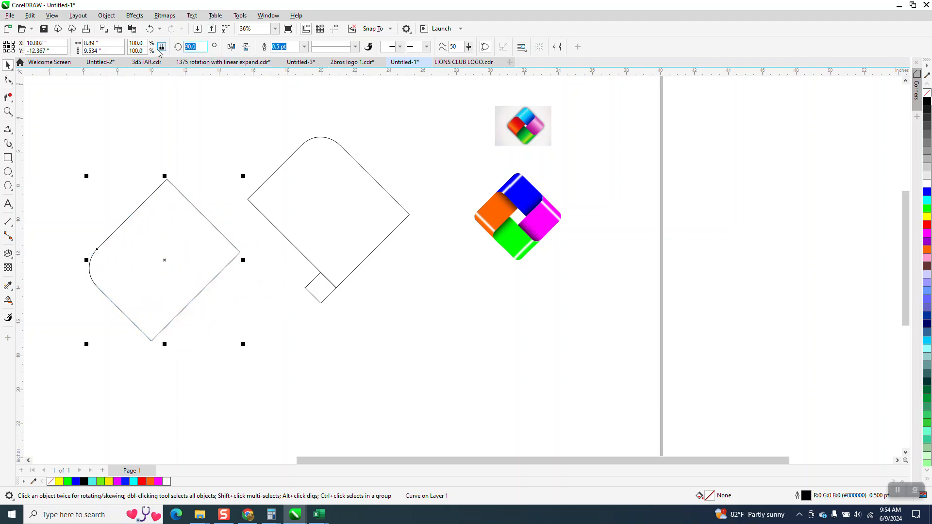
pyautogui.write('0')
pyautogui.press('Return')
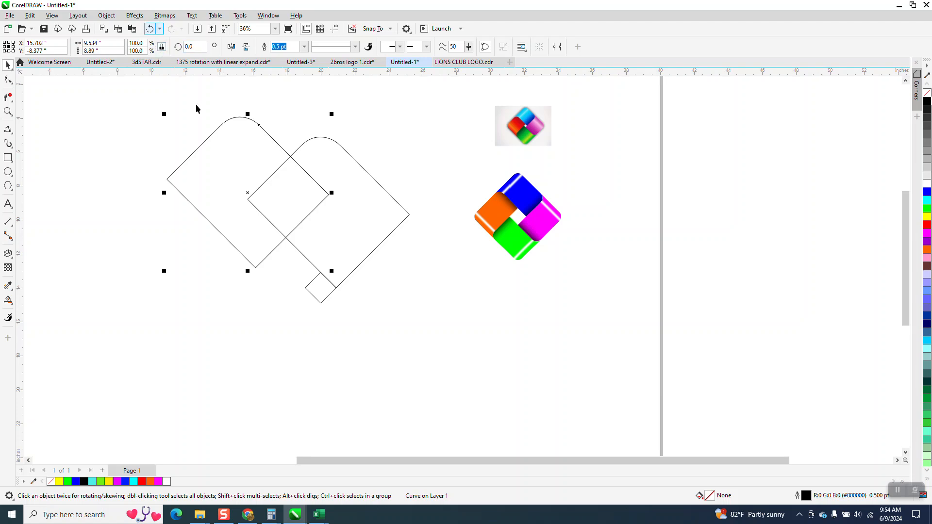
pyautogui.click(241, 267)
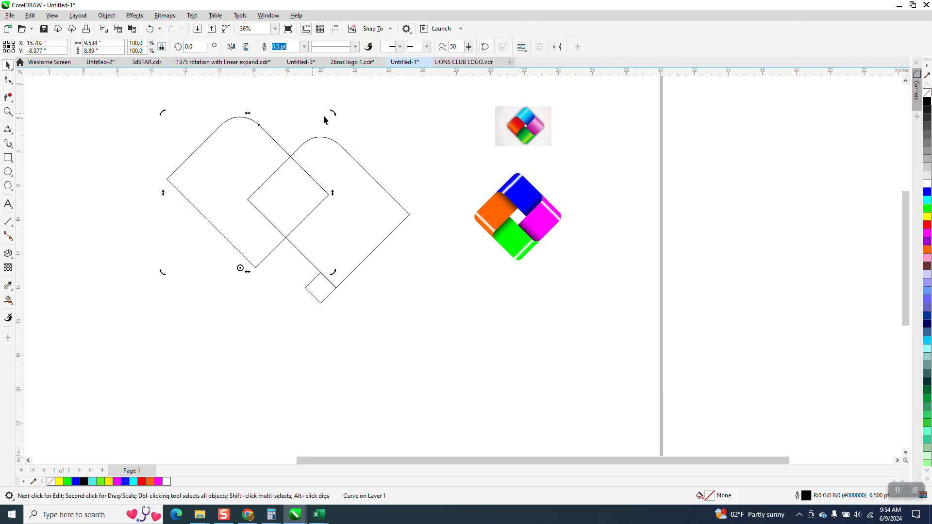
pyautogui.moveTo(335, 112); pyautogui.dragTo(199, 115)
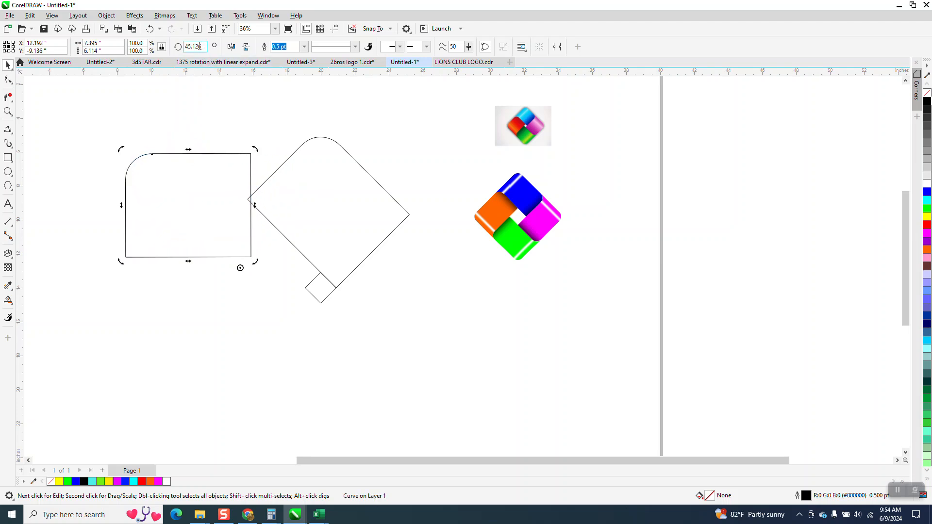
pyautogui.write('45')
pyautogui.press('Return')
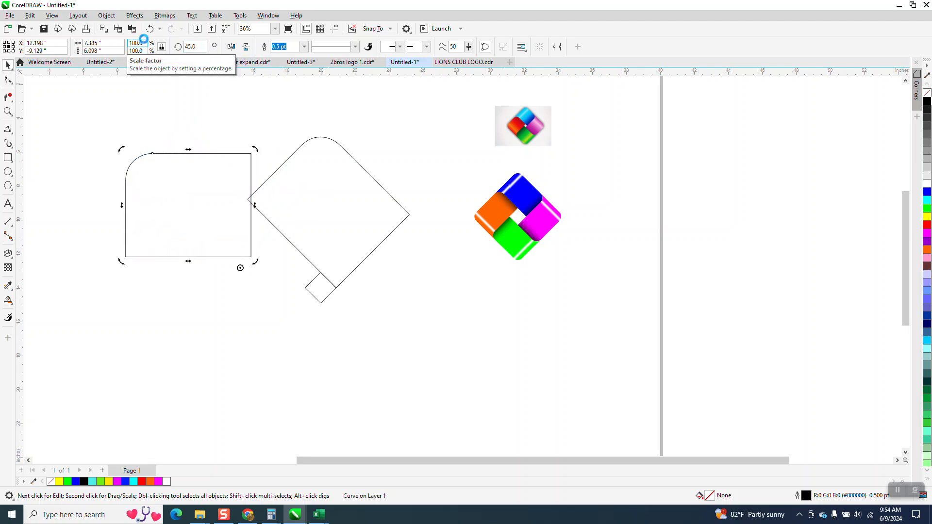
pyautogui.moveTo(227, 208); pyautogui.dragTo(173, 206)
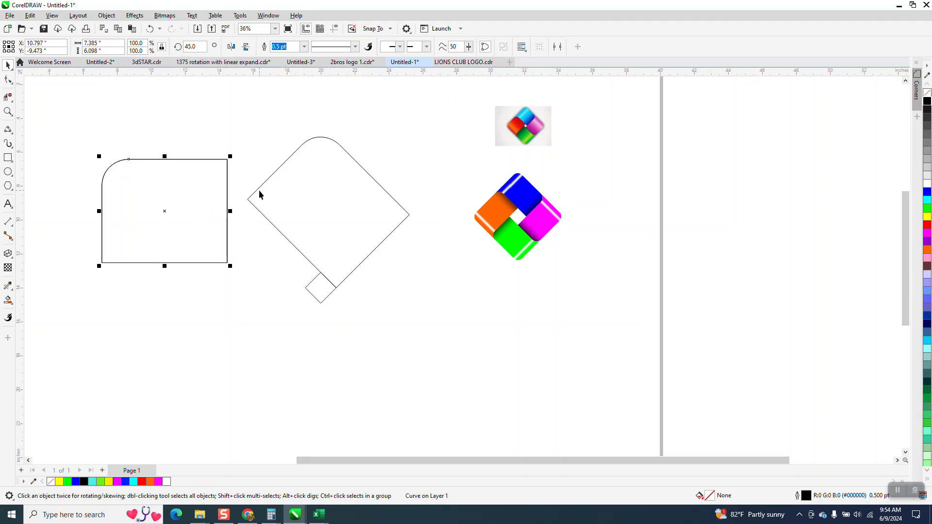
# Step: Mirror the levelled copy horizontally over itself, fill the overlap with magenta using Smart Fill, and move the filled shape below
pyautogui.click(232, 46)
pyautogui.click(8, 300)
pyautogui.click(50, 267)
pyautogui.click(133, 213)
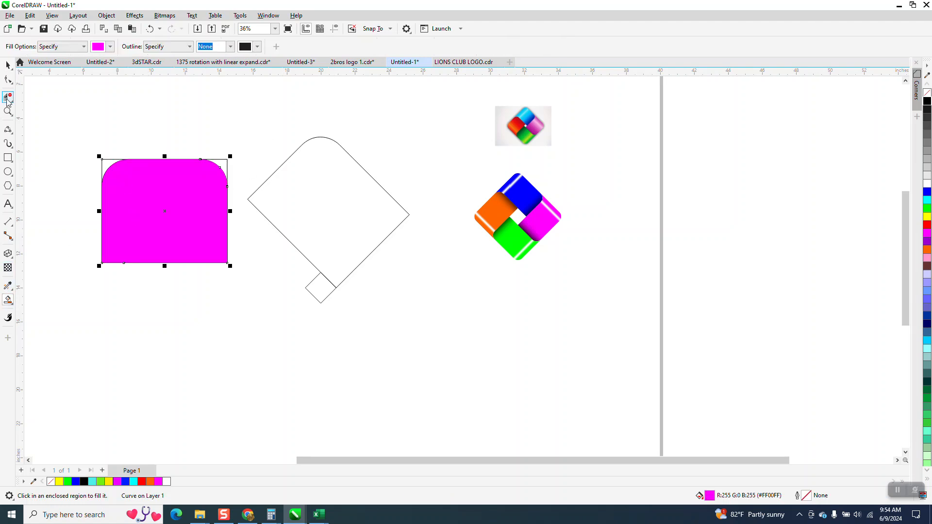
pyautogui.click(8, 64)
pyautogui.moveTo(156, 198); pyautogui.dragTo(203, 319)
# Step: Delete the two mirrored outlines and the original diamond-oriented rounded rectangle
pyautogui.click(160, 225)
pyautogui.click(196, 223)
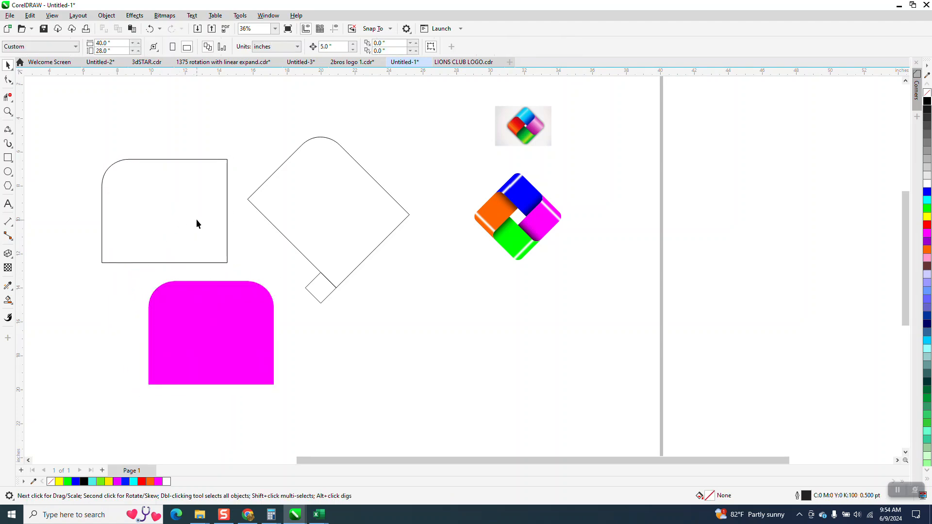
pyautogui.click(212, 204)
pyautogui.press('Delete')
pyautogui.click(299, 210)
pyautogui.press('Delete')
# Step: Move the shape with two rounded corners up near the small square and give it no fill with a black outline
pyautogui.moveTo(248, 303); pyautogui.dragTo(315, 179)
pyautogui.click(928, 92)
pyautogui.rightClick(927, 100)
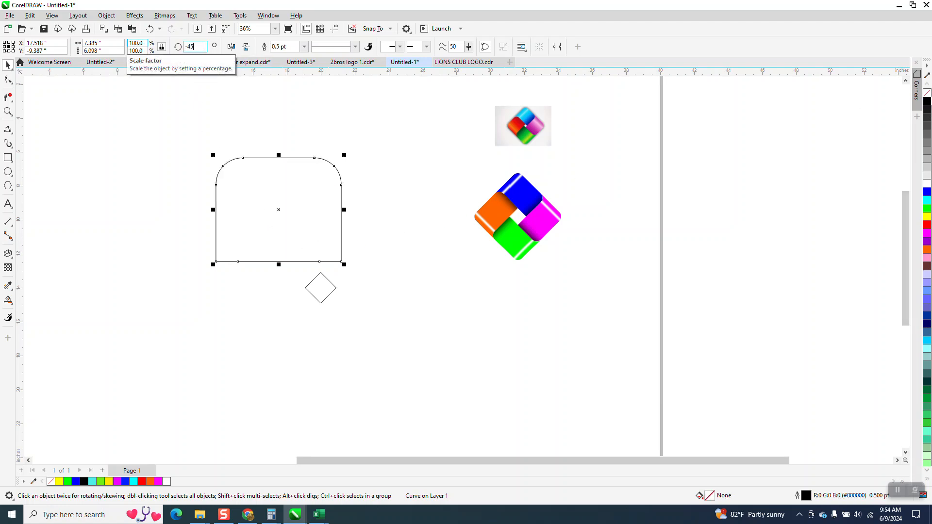
# Step: Rotate the shape by -45 degrees and snap its bottom corner onto the small square's right corner
pyautogui.press('Return')
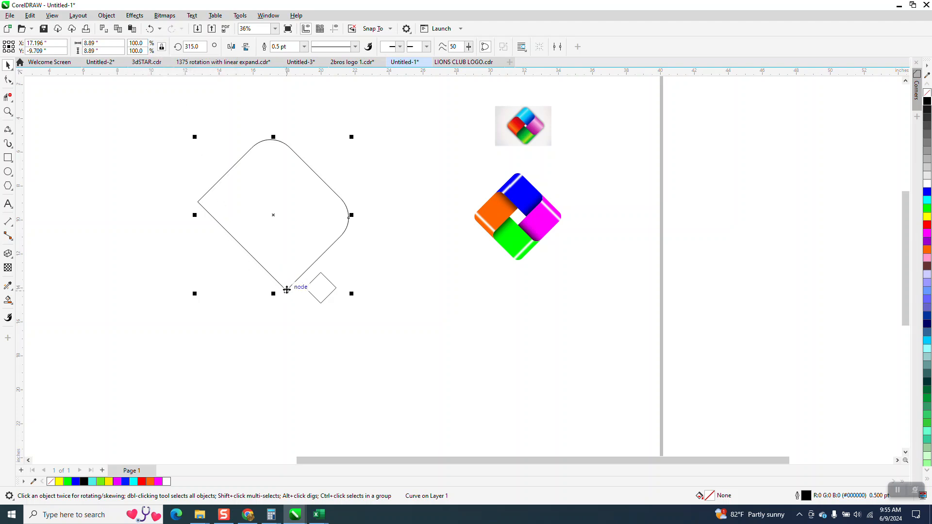
pyautogui.moveTo(286, 290); pyautogui.dragTo(338, 290)
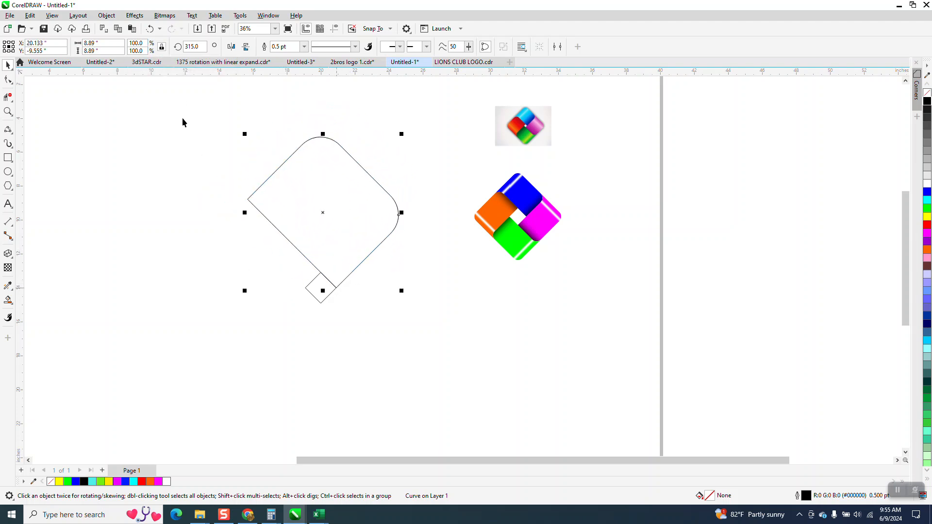
# Step: Fill the shape with two rounded corners with magenta using Smart Fill and move the filled piece 10 inches left
pyautogui.click(247, 85)
pyautogui.scroll(-1, 386, 205)
pyautogui.click(7, 300)
pyautogui.click(341, 227)
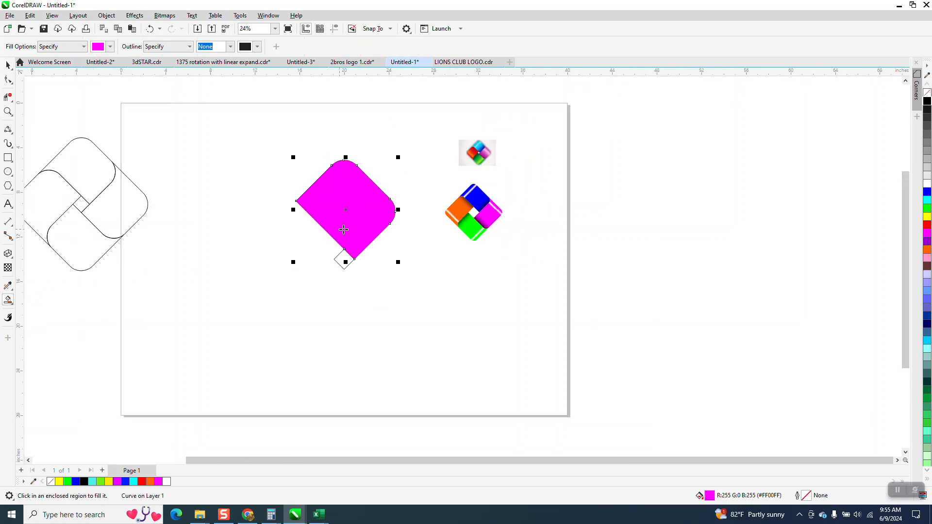
pyautogui.moveTo(351, 225); pyautogui.dragTo(239, 225)
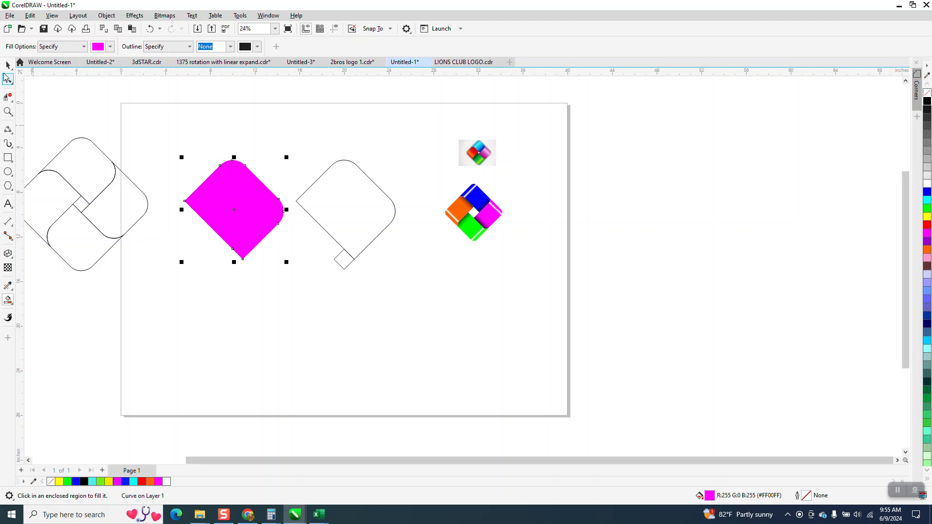
# Step: Delete the remaining outline and move the magenta shape 10 inches right against the small square
pyautogui.press('space')
pyautogui.click(366, 215)
pyautogui.press('Delete')
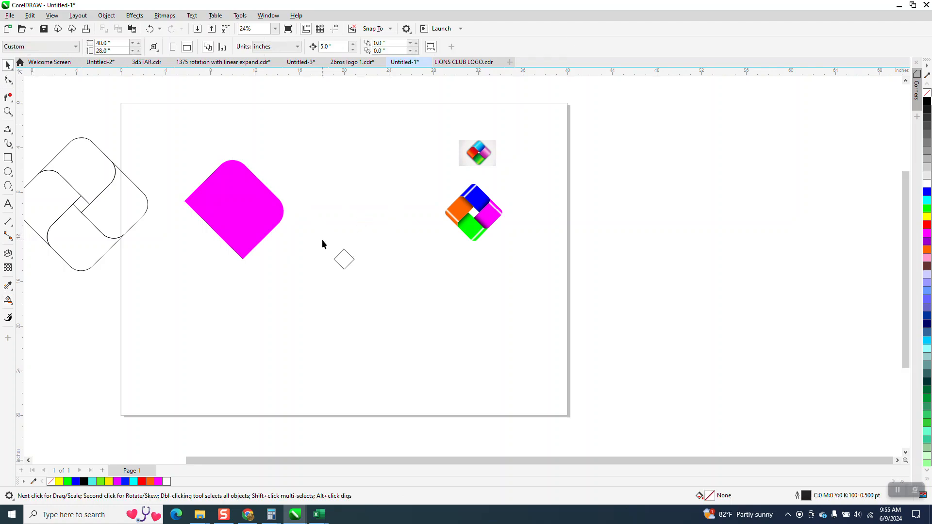
pyautogui.click(270, 227)
pyautogui.press('Right')
pyautogui.press('Right')
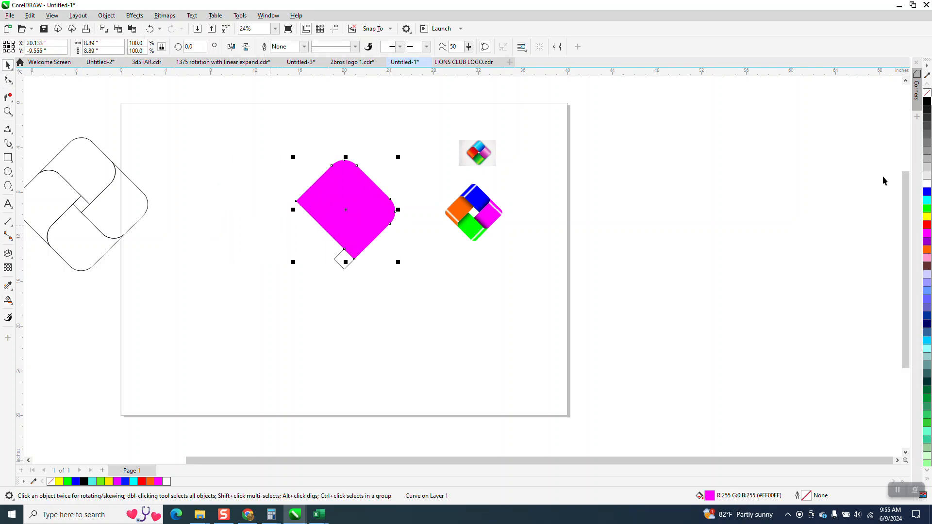
# Step: Give the shape no fill with a black outline and create a copy rotated 90 degrees about the small square's centre
pyautogui.click(928, 93)
pyautogui.rightClick(928, 100)
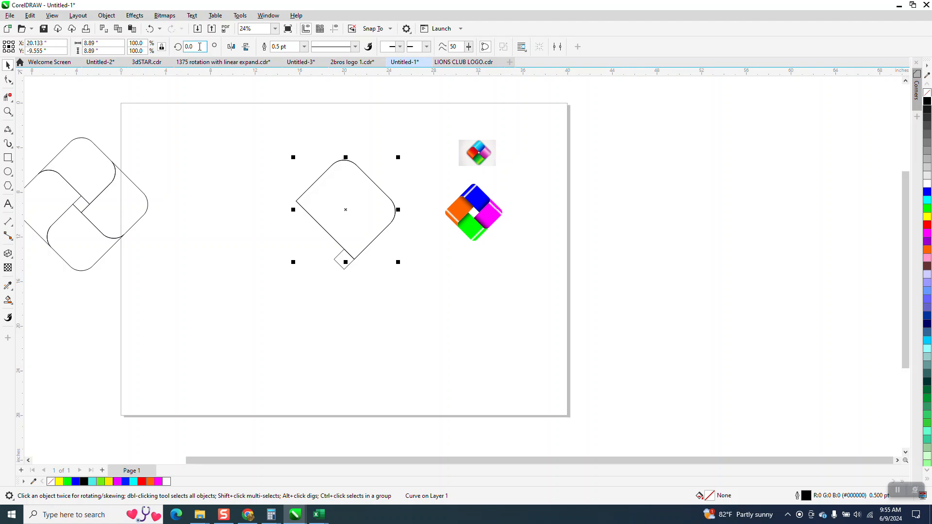
pyautogui.write('90')
pyautogui.press('Return')
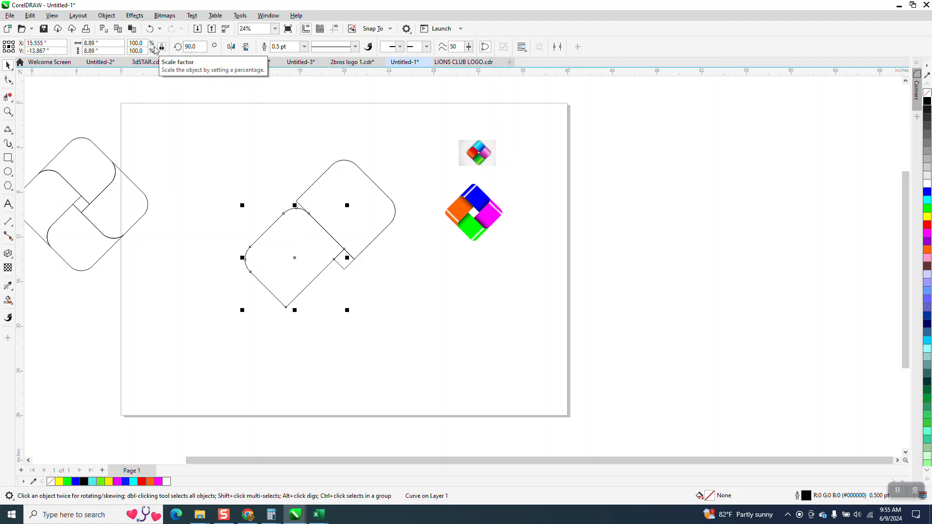
# Step: Draw a straight line from the upper shape's left corner to the far end of the lower shape's top rounding arc
pyautogui.click(8, 111)
pyautogui.moveTo(267, 178); pyautogui.dragTo(419, 254)
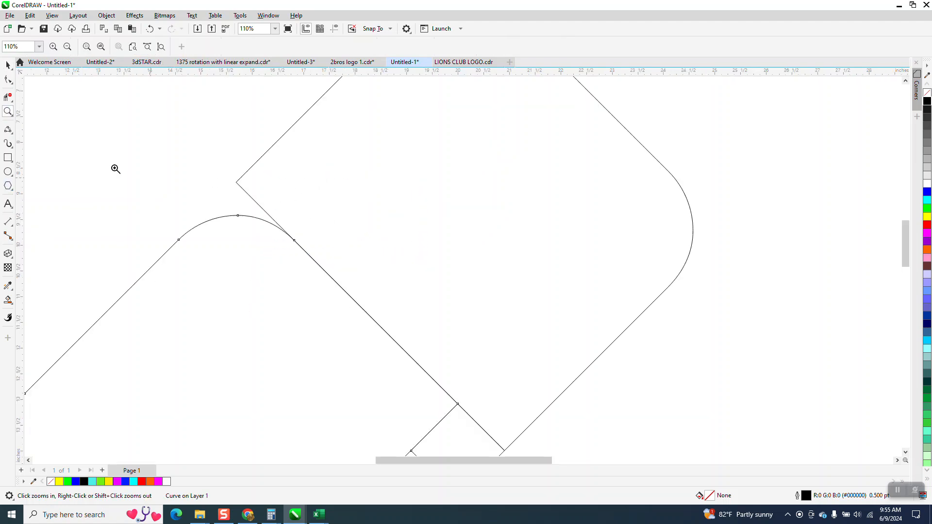
pyautogui.click(13, 136)
pyautogui.click(17, 141)
pyautogui.moveTo(237, 181); pyautogui.dragTo(178, 239)
# Step: Remove the upper shape's edge segment between its left corner and the lower shape's arc with Virtual Segment Delete
pyautogui.click(8, 98)
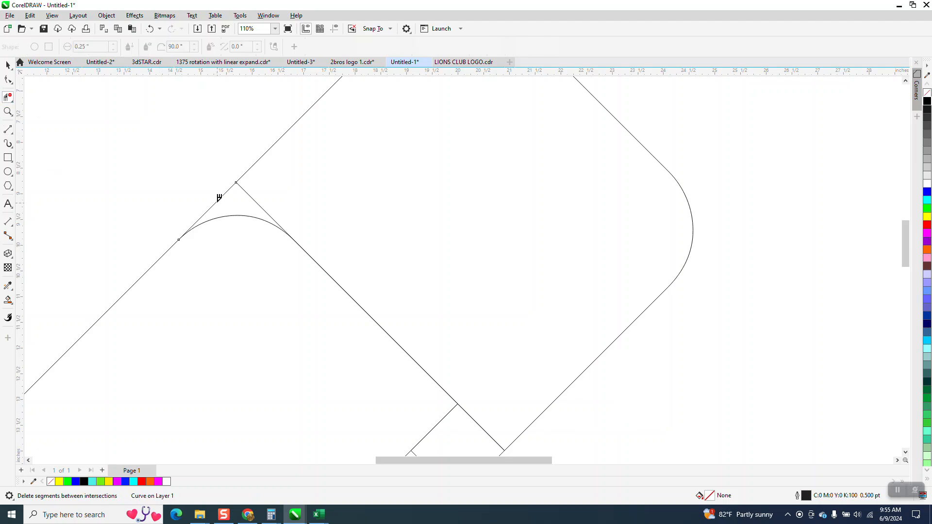
pyautogui.click(254, 199)
pyautogui.scroll(-2, 254, 192)
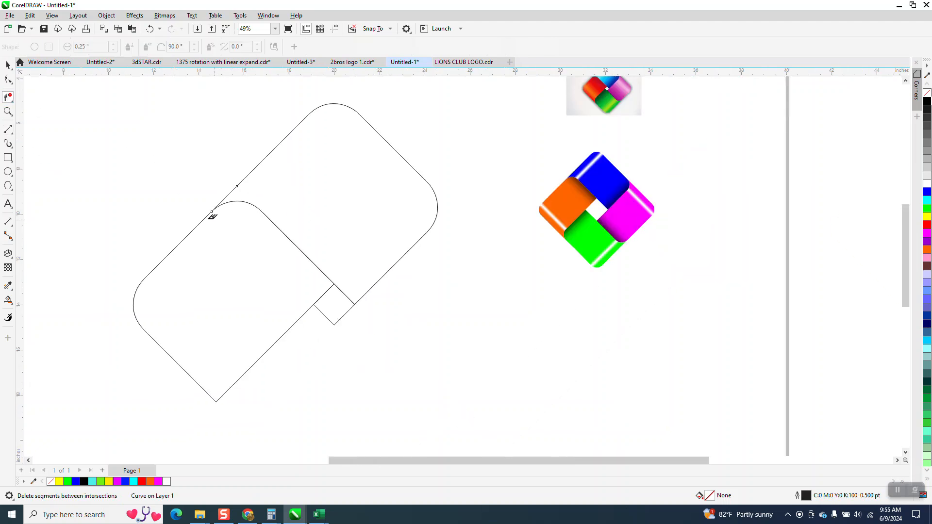
# Step: Fill the extended upper section with magenta using Smart Fill and move it 10 inches up
pyautogui.click(8, 300)
pyautogui.click(342, 213)
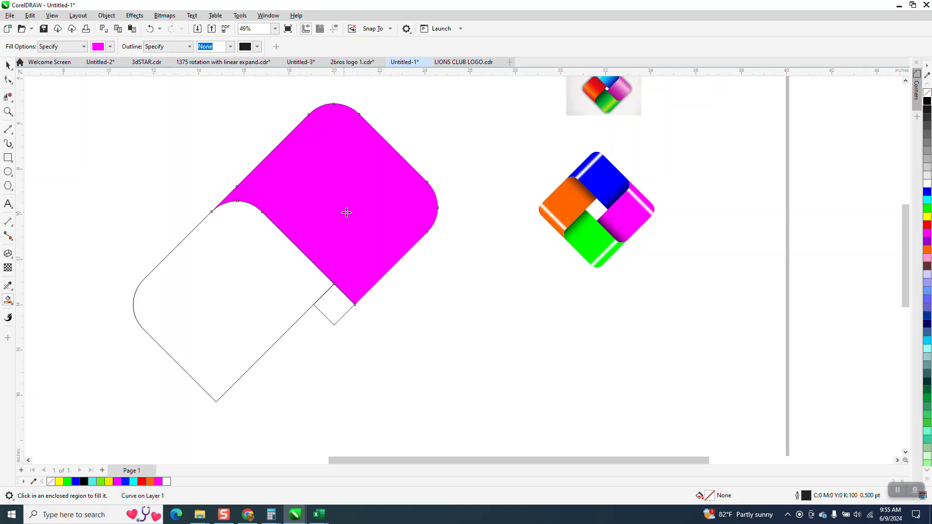
pyautogui.scroll(-1, 485, 260)
pyautogui.scroll(-1, 484, 259)
pyautogui.click(8, 65)
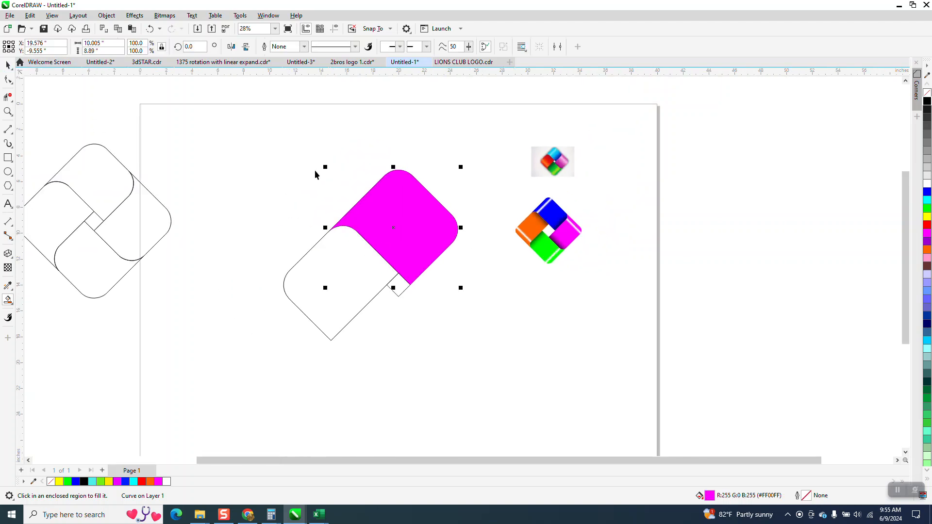
pyautogui.press('Up')
pyautogui.press('Up')
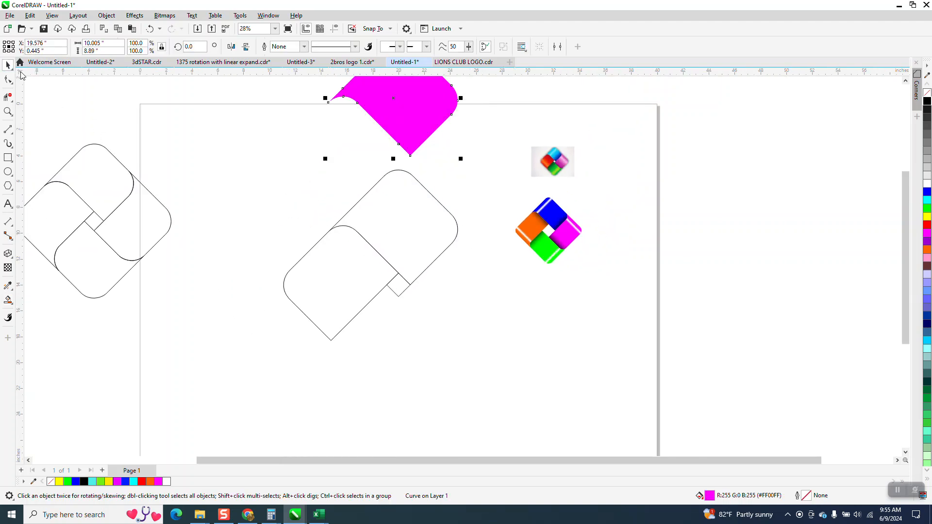
# Step: Delete the two leftover shape outlines and the connecting line, keeping the small centre square
pyautogui.click(429, 232)
pyautogui.press('Delete')
pyautogui.click(340, 226)
pyautogui.press('Delete')
pyautogui.click(336, 225)
pyautogui.press('Delete')
# Step: Move the magenta section 10 inches down against the small square and give it no fill with a black outline
pyautogui.click(412, 144)
pyautogui.press('Down')
pyautogui.press('Down')
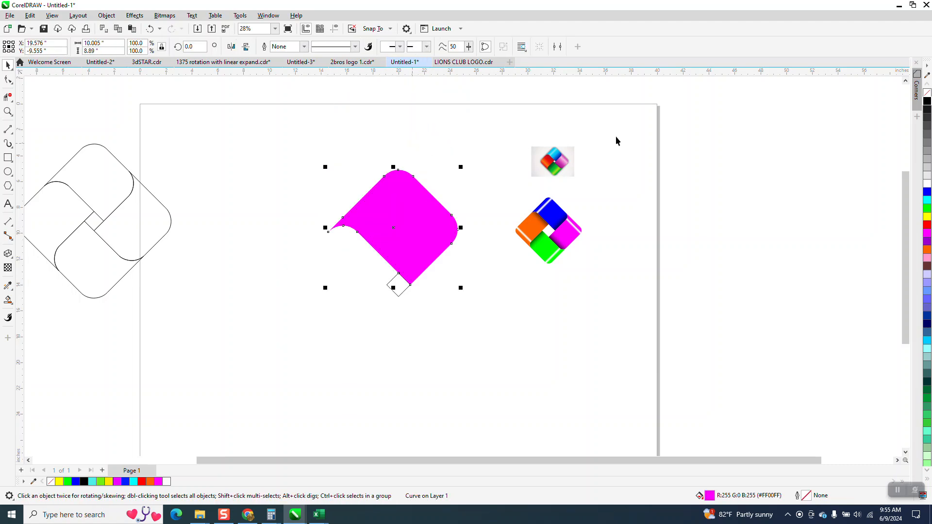
pyautogui.click(928, 92)
pyautogui.rightClick(927, 101)
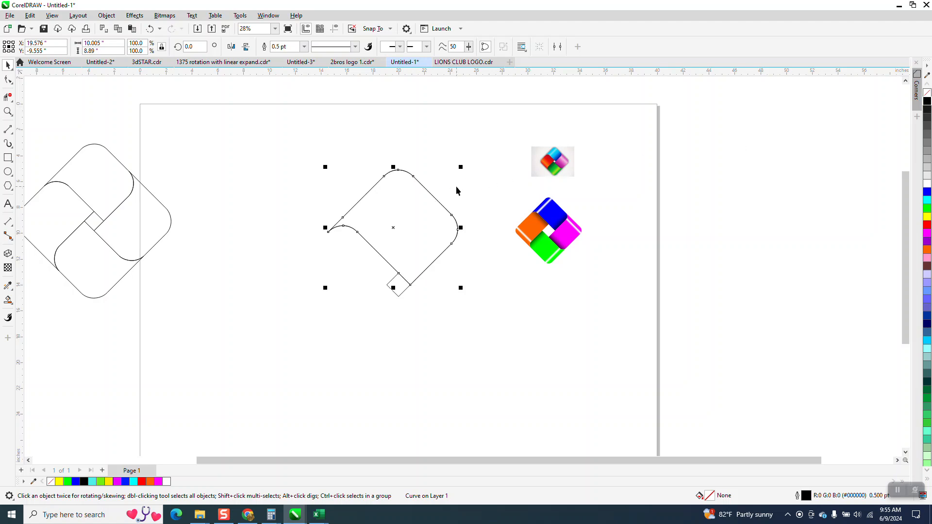
# Step: Create a copy of the section rotated 90 degrees about the small square's centre and repeat it twice to complete the four-part diamond
pyautogui.click(194, 46)
pyautogui.write('90')
pyautogui.press('Return')
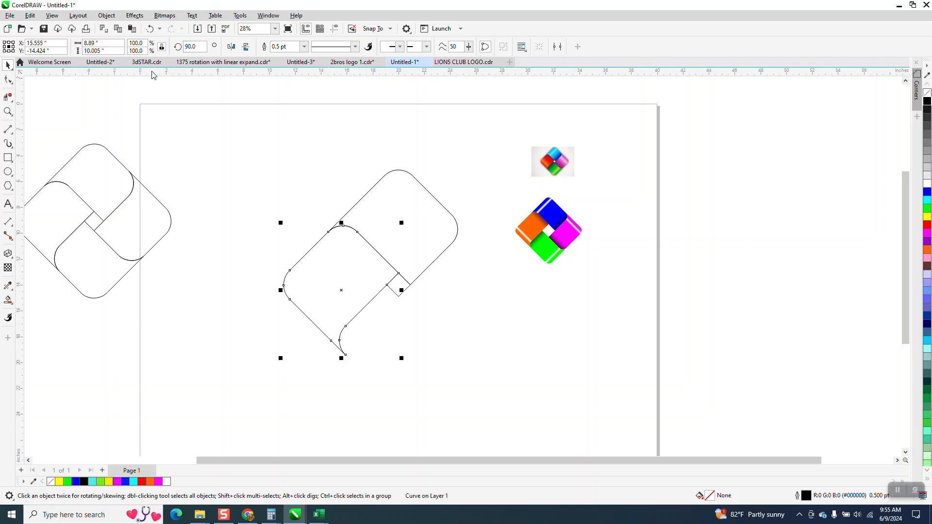
pyautogui.hotkey('ctrl', 'd')
pyautogui.hotkey('ctrl', 'd')
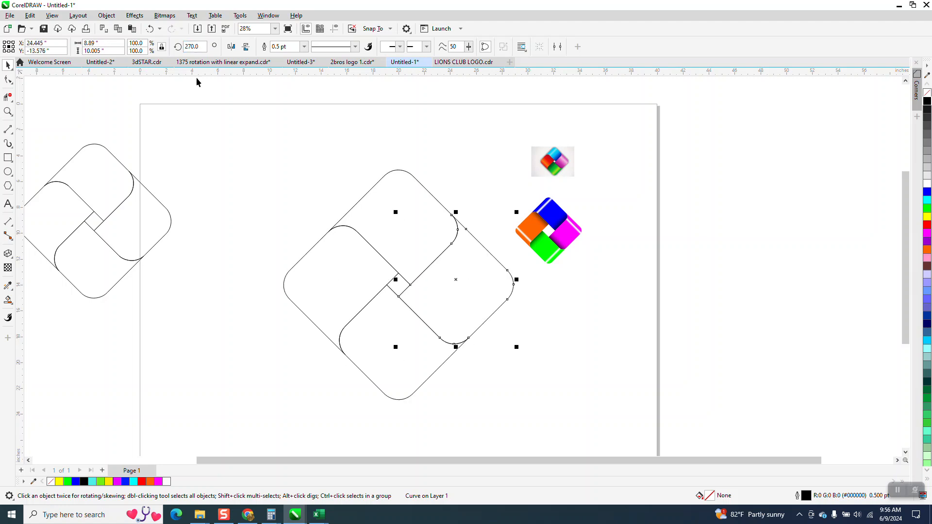
pyautogui.click(460, 186)
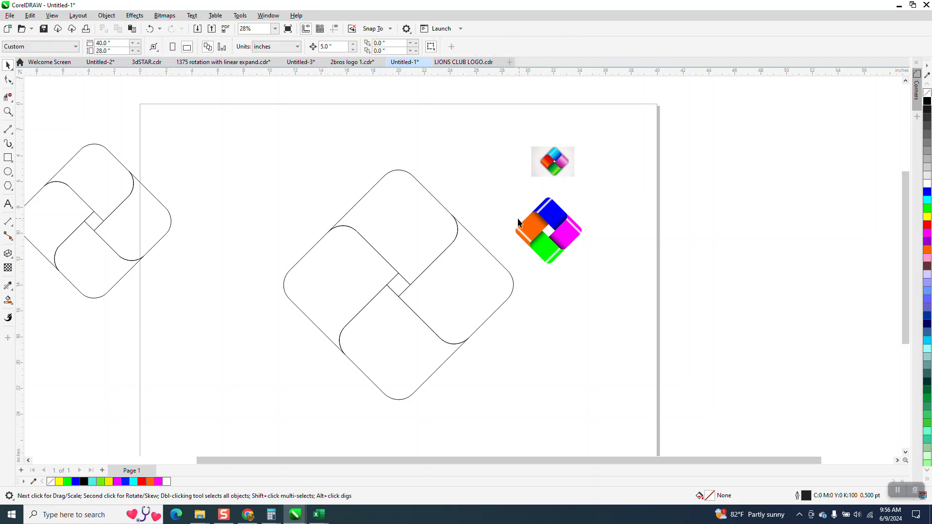
# Step: Fill all four interlocking sections with magenta using Smart Fill
pyautogui.click(8, 301)
pyautogui.click(388, 224)
pyautogui.click(343, 275)
pyautogui.click(388, 349)
pyautogui.click(467, 301)
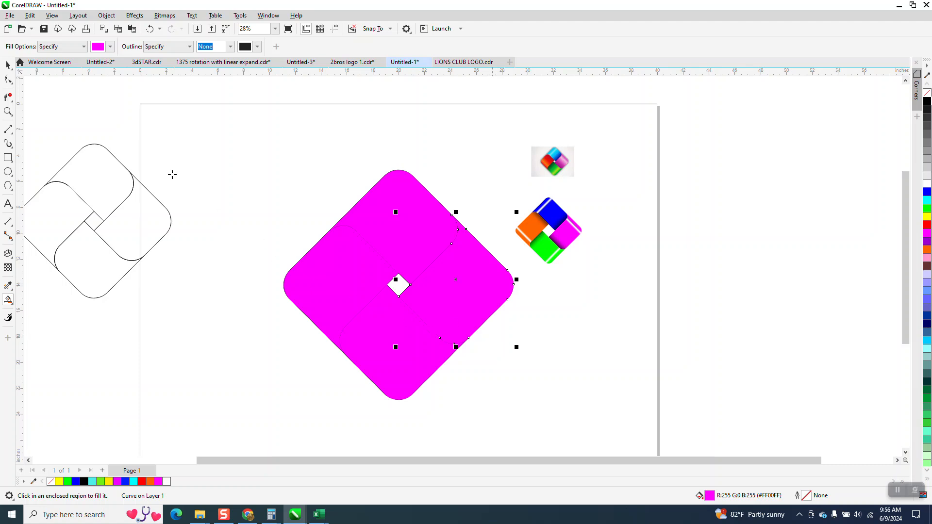
# Step: Examine the colours, white highlight stripes and dark shading on the finished four-colour logo
pyautogui.click(8, 112)
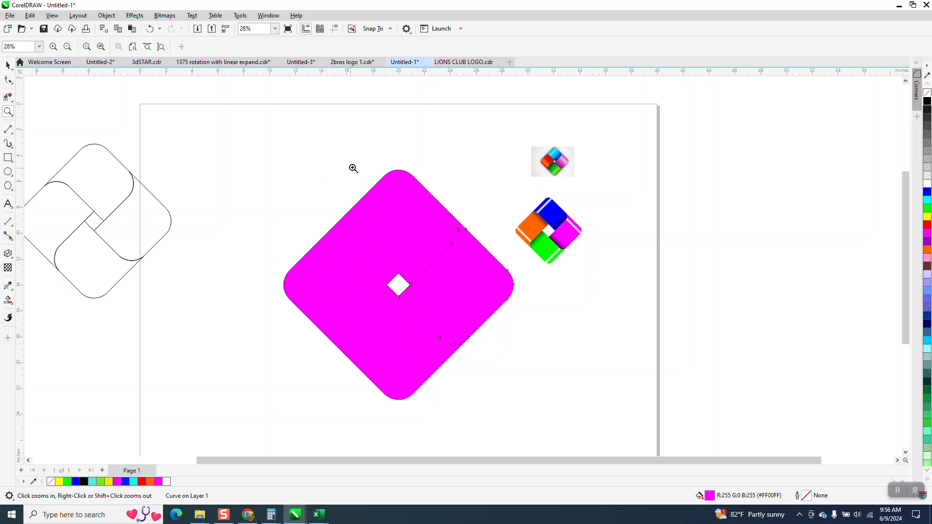
pyautogui.moveTo(514, 189); pyautogui.dragTo(621, 299)
pyautogui.scroll(-3, 452, 228)
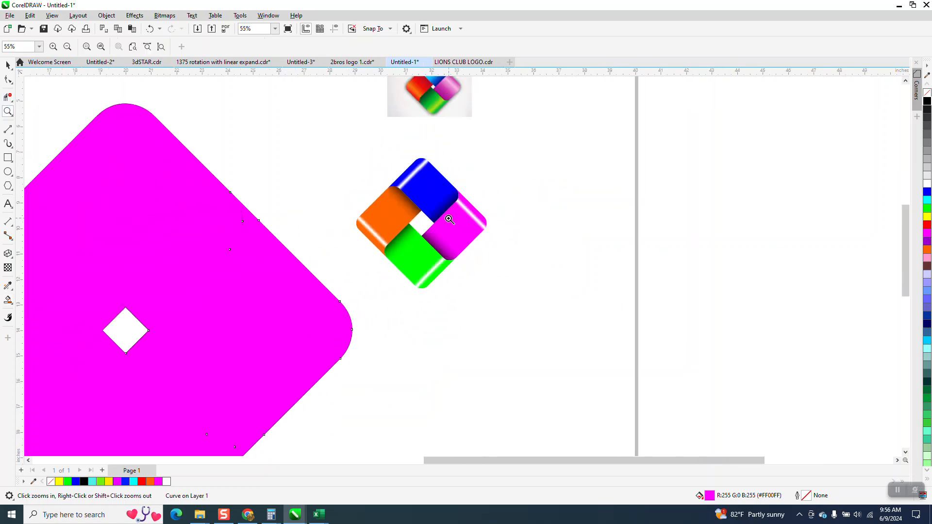
pyautogui.moveTo(387, 175); pyautogui.dragTo(505, 264)
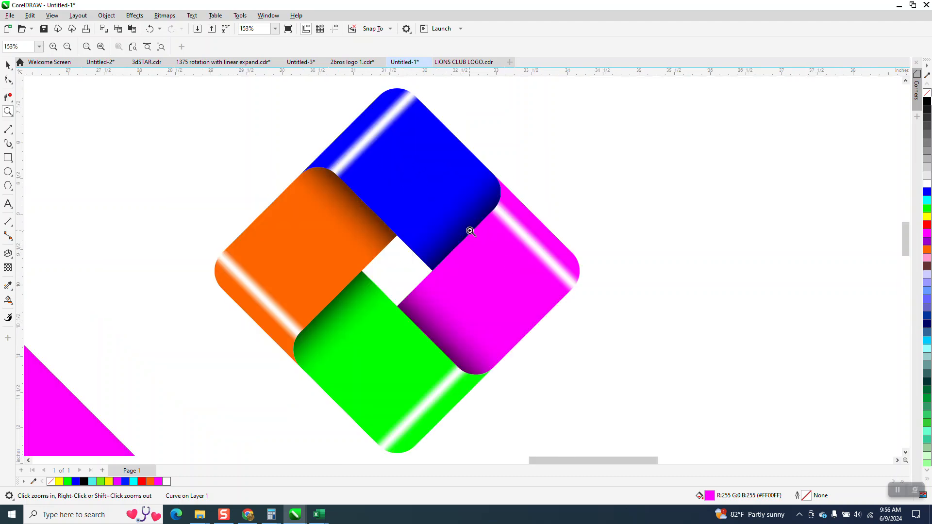
pyautogui.scroll(-2, 437, 196)
pyautogui.scroll(-3, 437, 196)
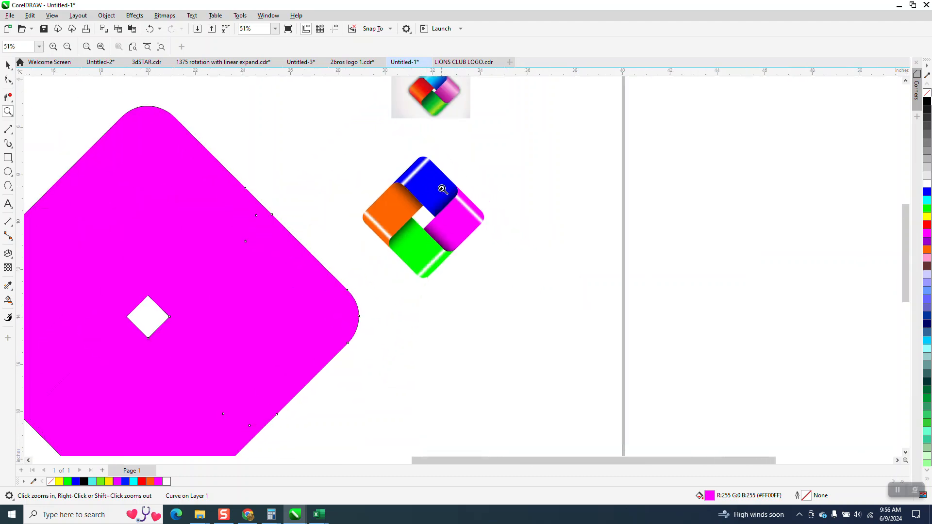
pyautogui.scroll(-3, 451, 192)
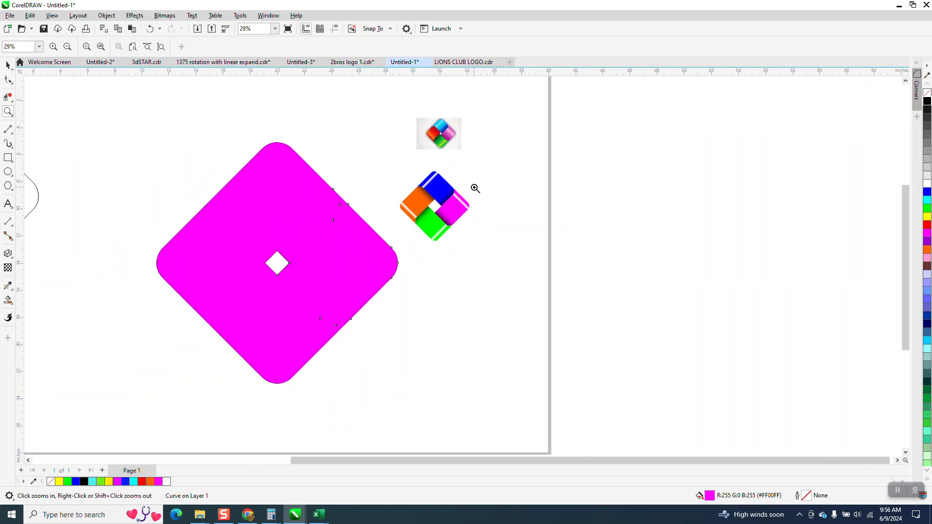